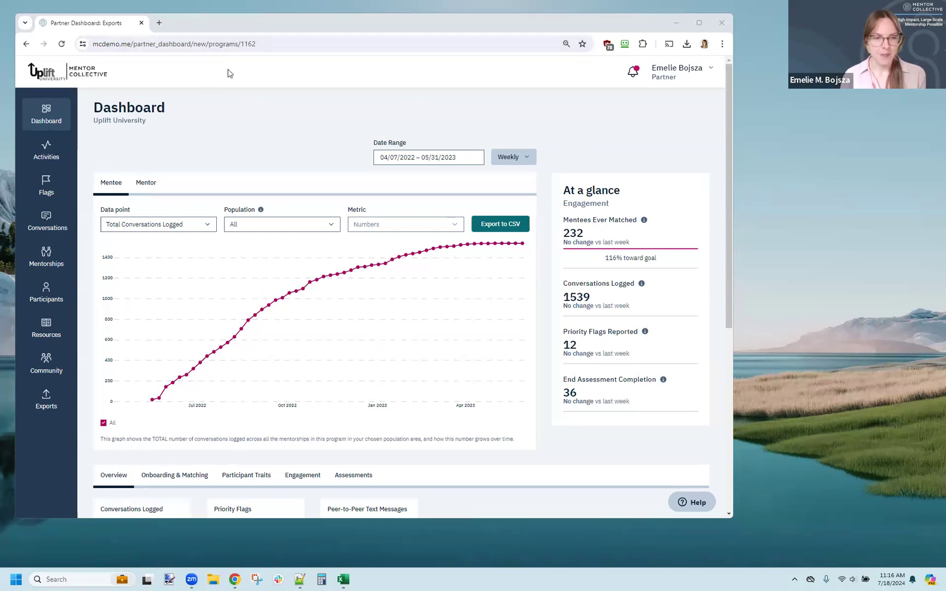
Step: Open the program's Exports page and view which groups the Participant data can be exported for
left_click(46, 404)
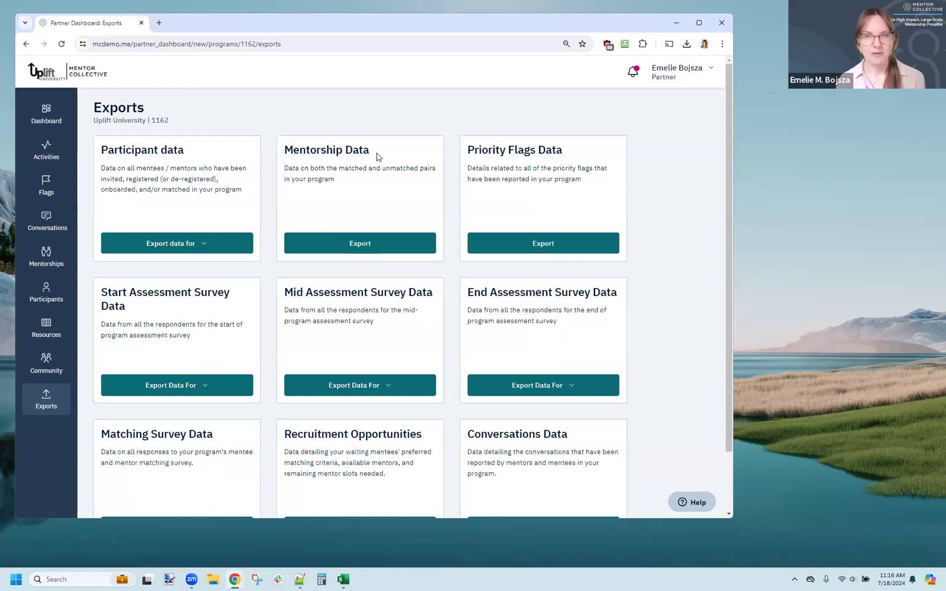
left_click(204, 243)
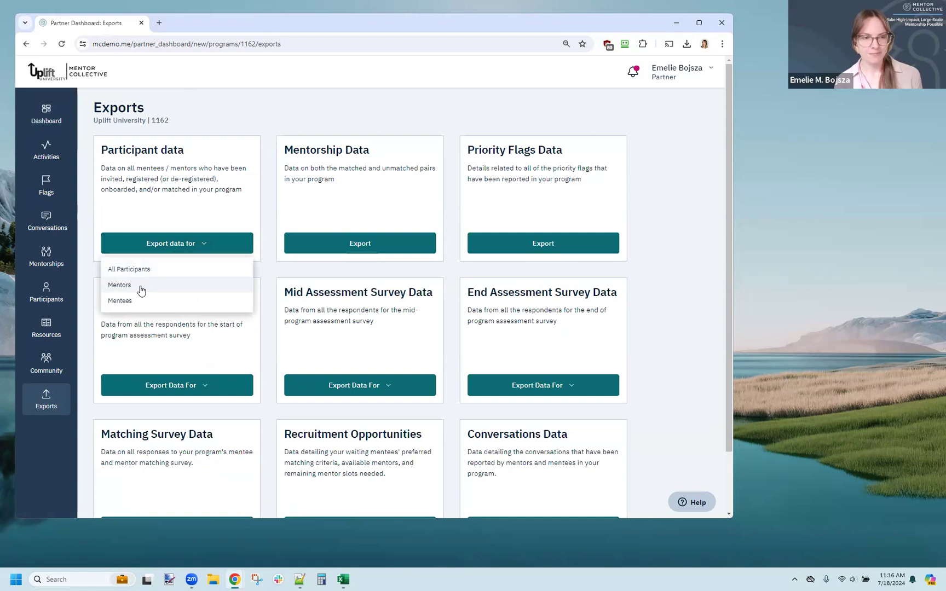
left_click(644, 233)
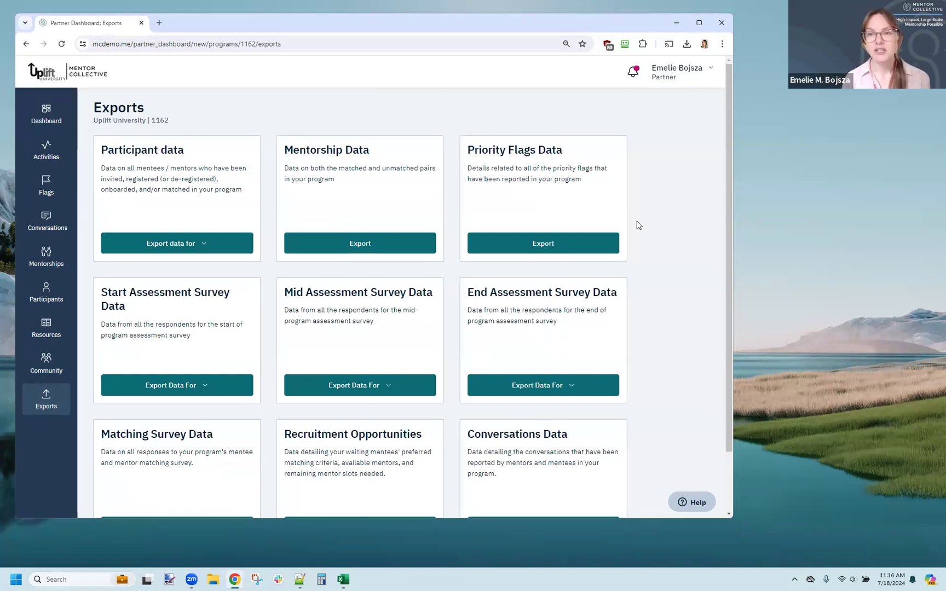
Step: Choose the program Uplift University | 1162 and view the Participant data export options on its Exports page
left_click(677, 83)
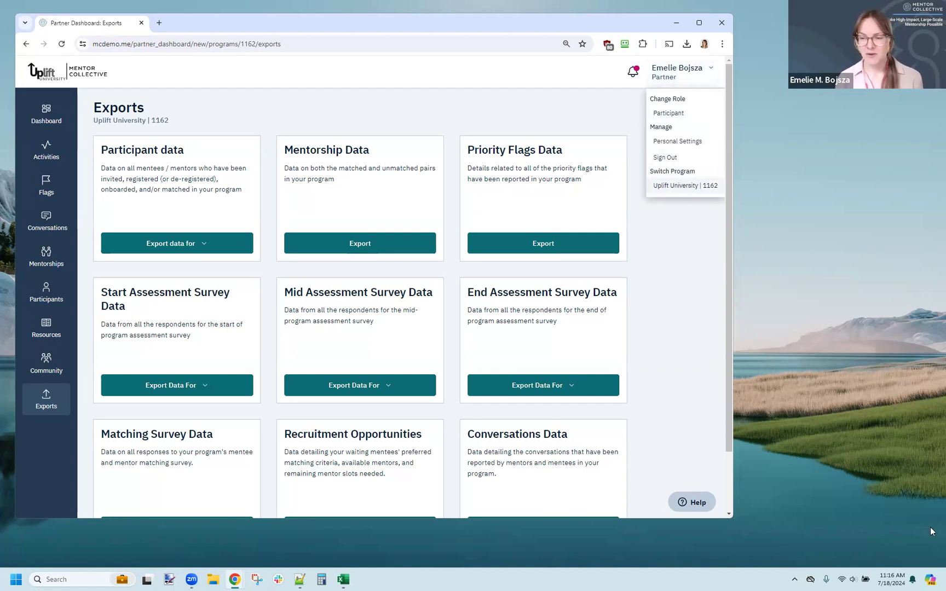
left_click(681, 187)
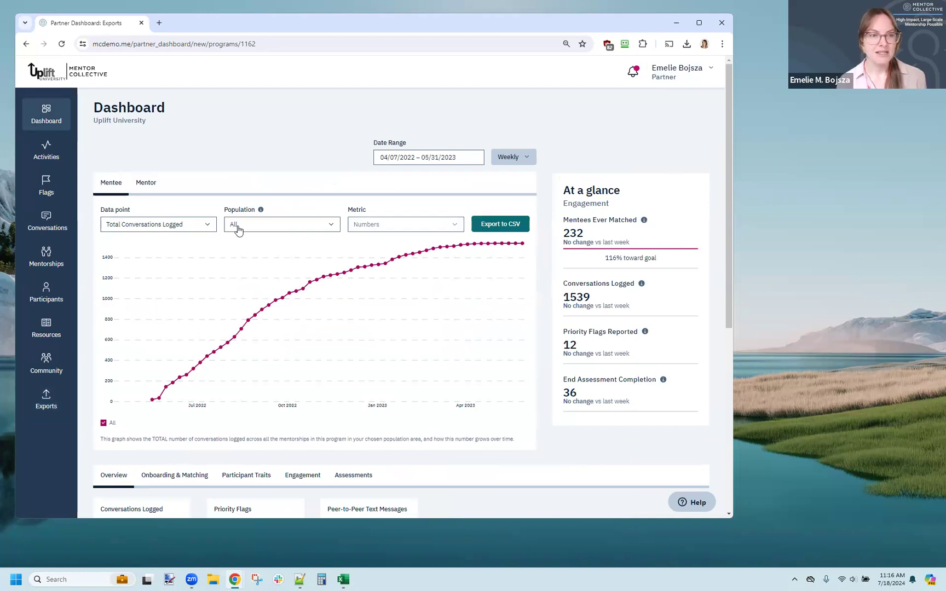
left_click(59, 401)
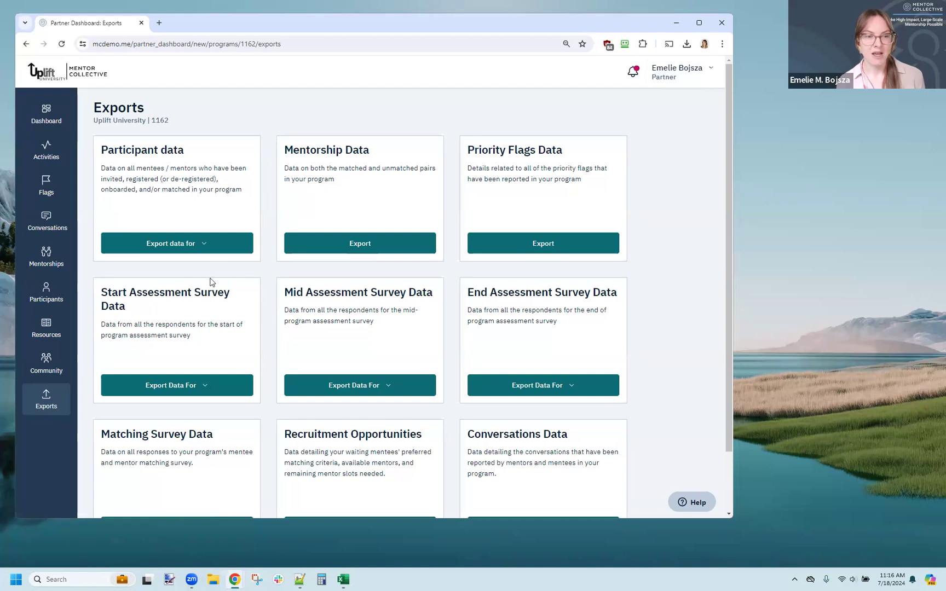
left_click(219, 250)
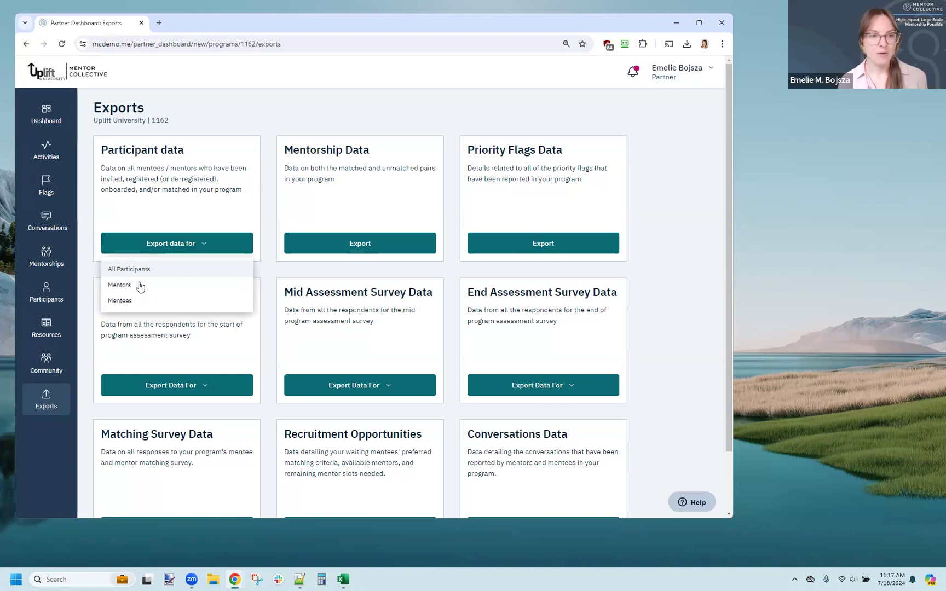
left_click(662, 312)
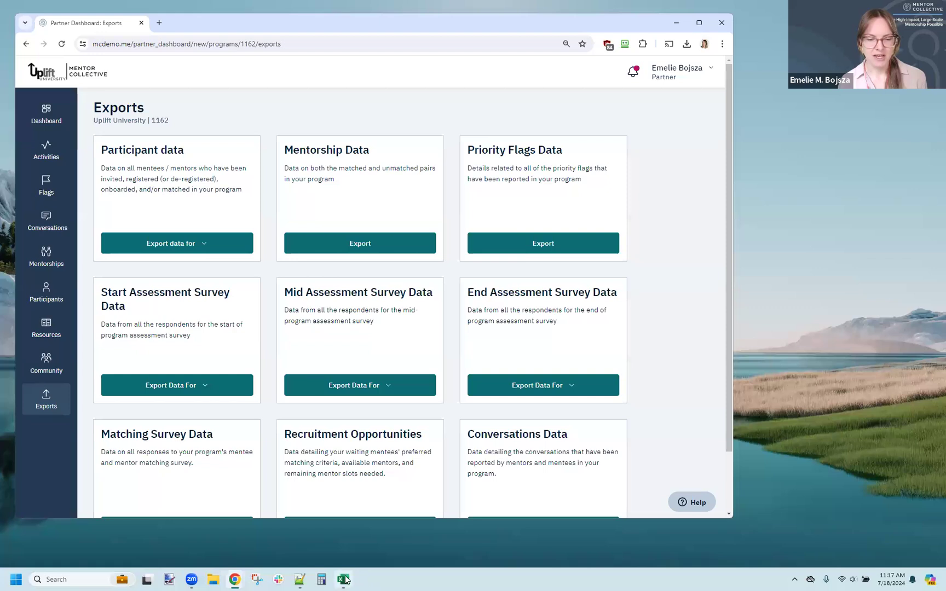
Step: Switch to the DATA - Returning Participants workbook in Excel and clear column G on the 24-25 Program sheet
left_click(343, 580)
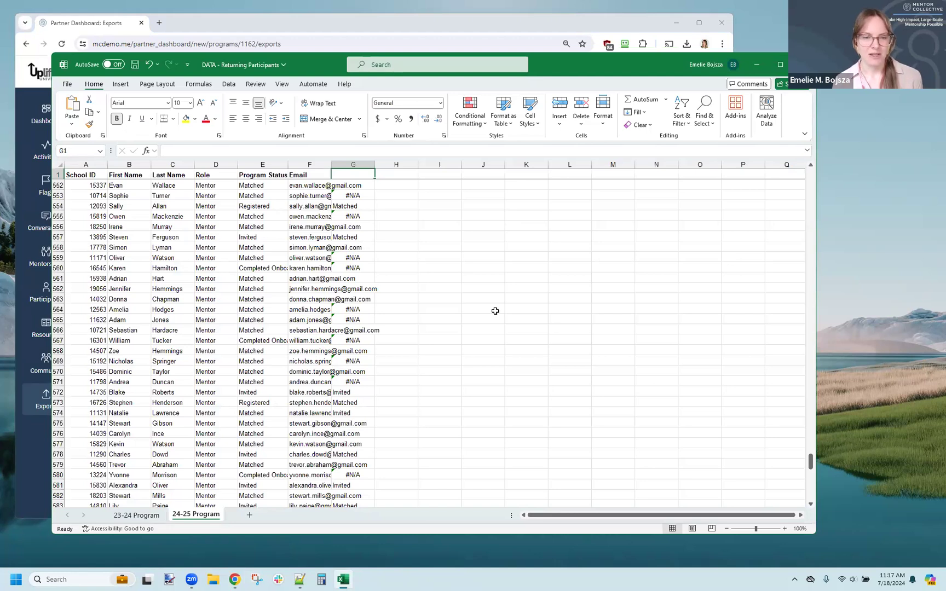
left_click(353, 162)
key("Delete")
left_click(464, 318)
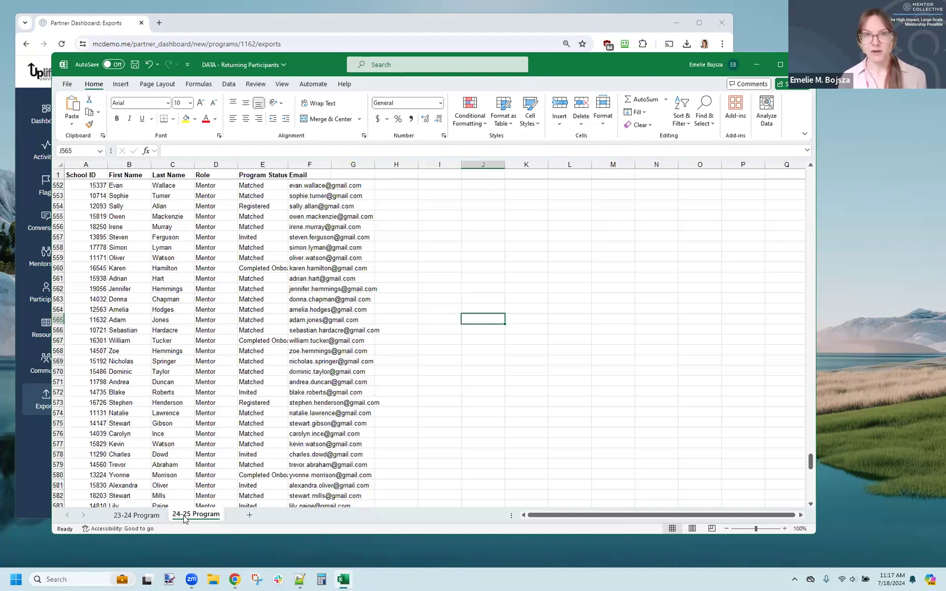
Step: Compare the participant rows on the 23-24 Program and 24-25 Program sheets, examining the Program Status column of the 23-24 sheet
left_click(134, 517)
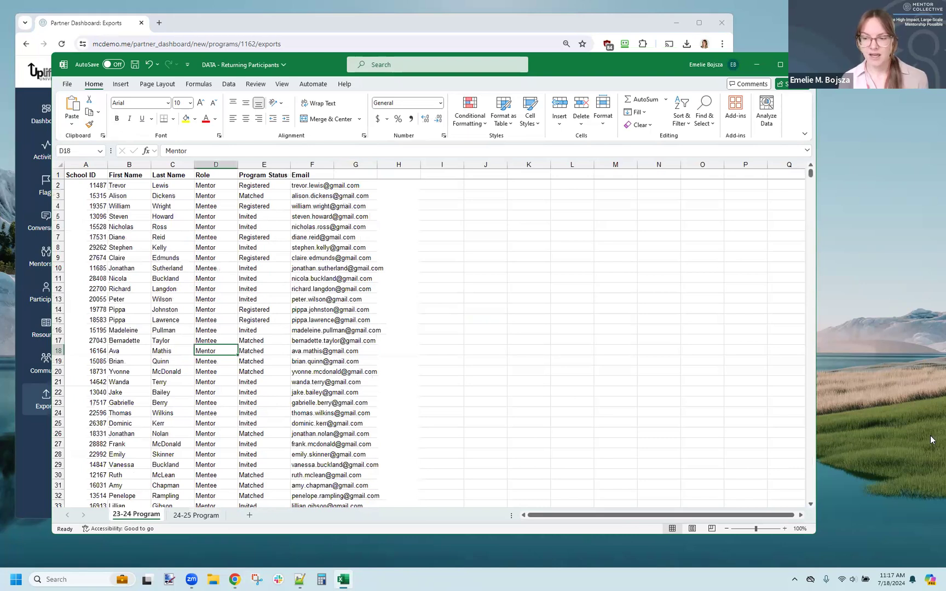
left_click(191, 515)
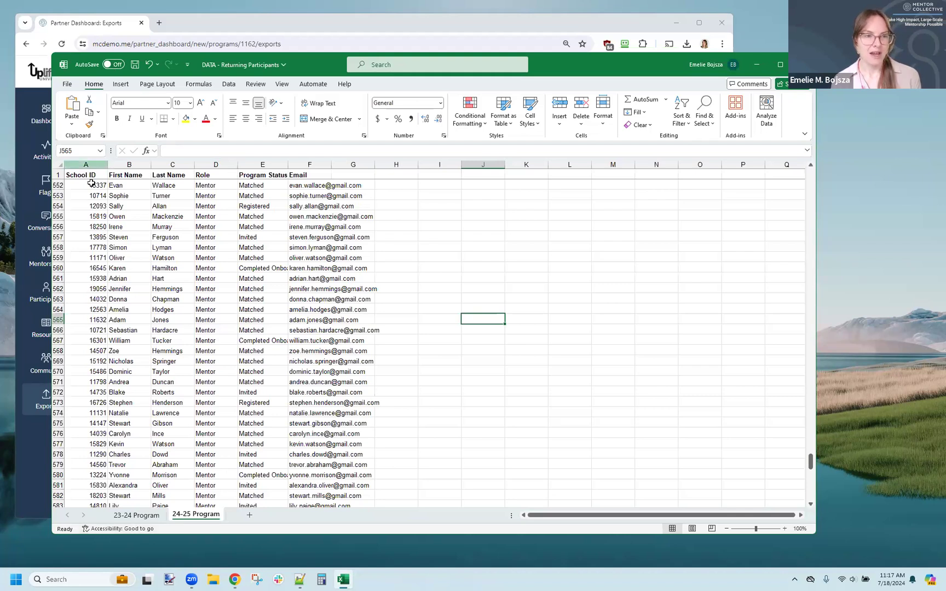
left_click_drag(97, 186, 263, 186)
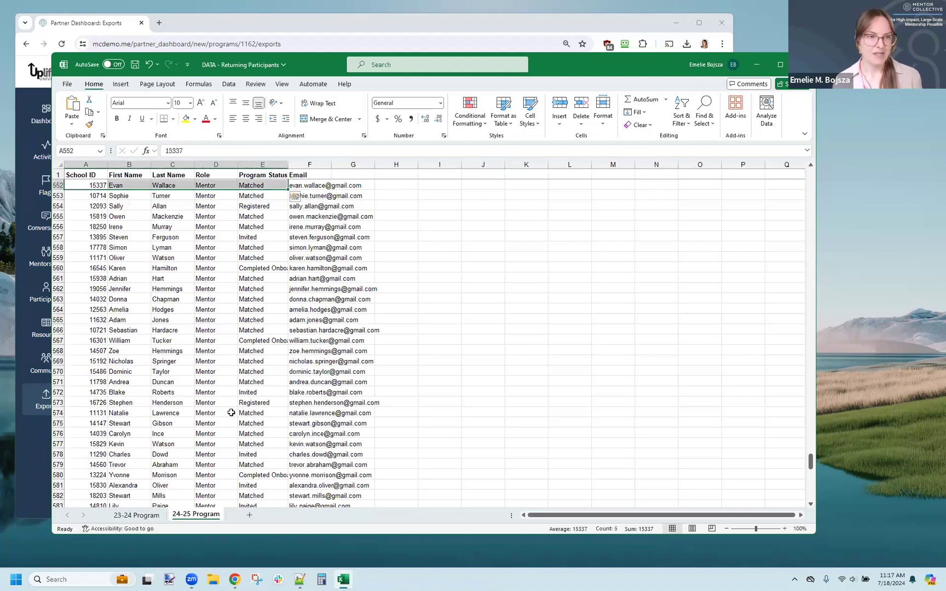
left_click(137, 515)
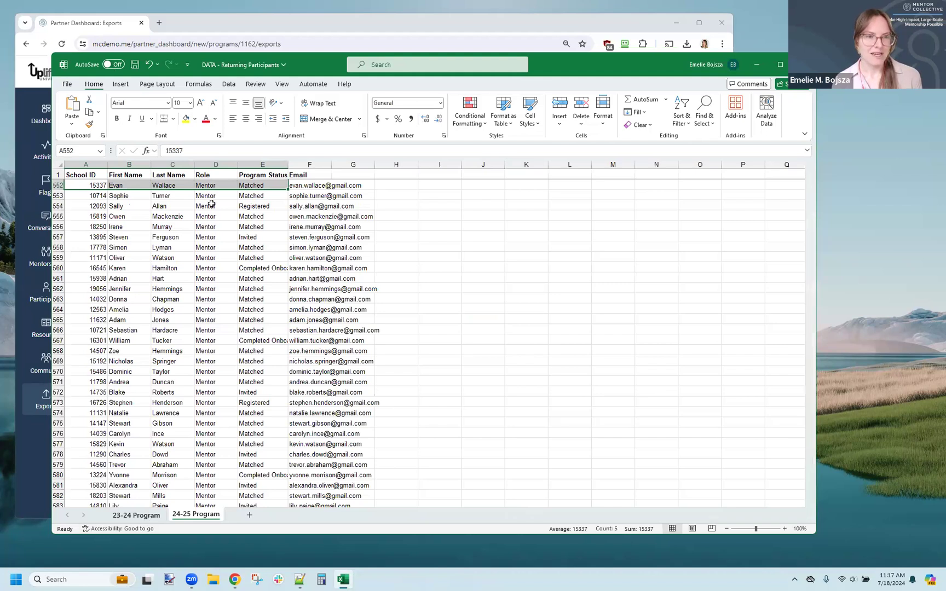
left_click(264, 164)
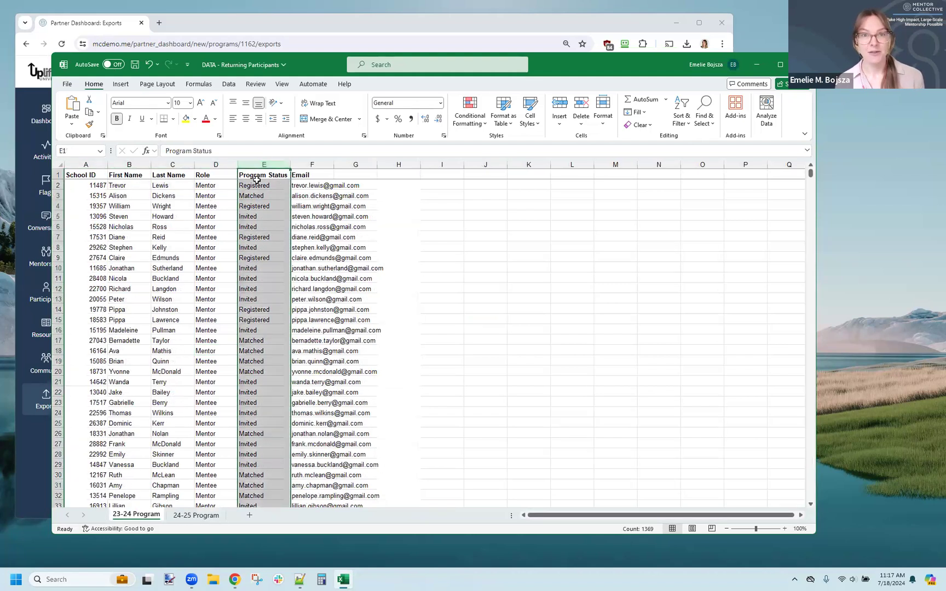
left_click(262, 195)
left_click(257, 216)
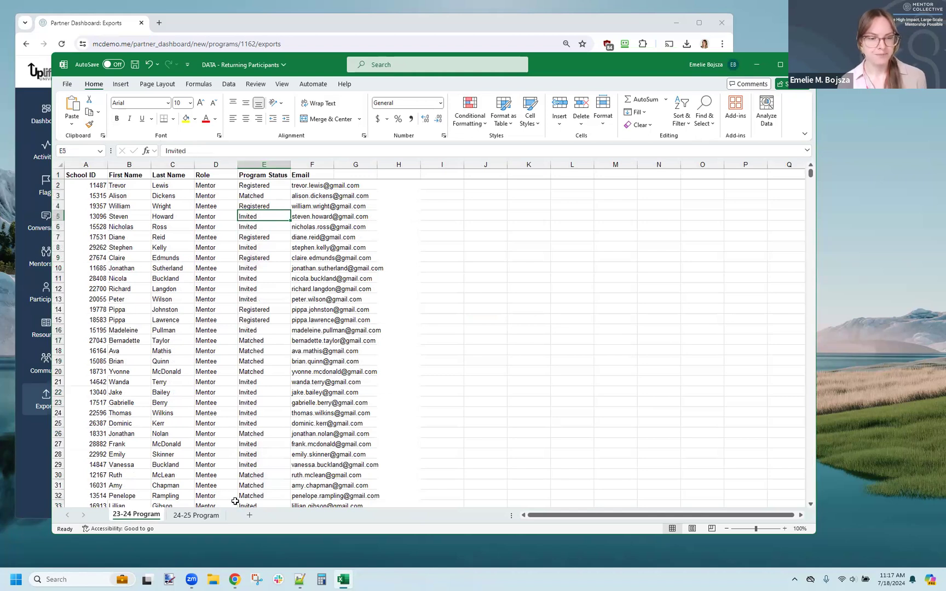
Step: Enter the column header "Last year's program status" in cell G1 of the 24-25 Program sheet
key("ctrl+Page_Down")
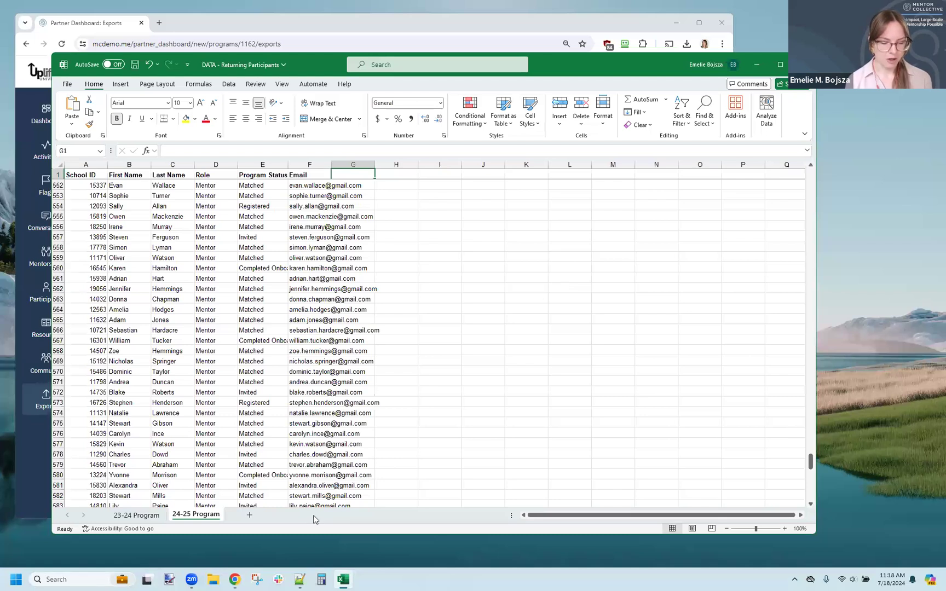
type("Last year's program status")
key("Return")
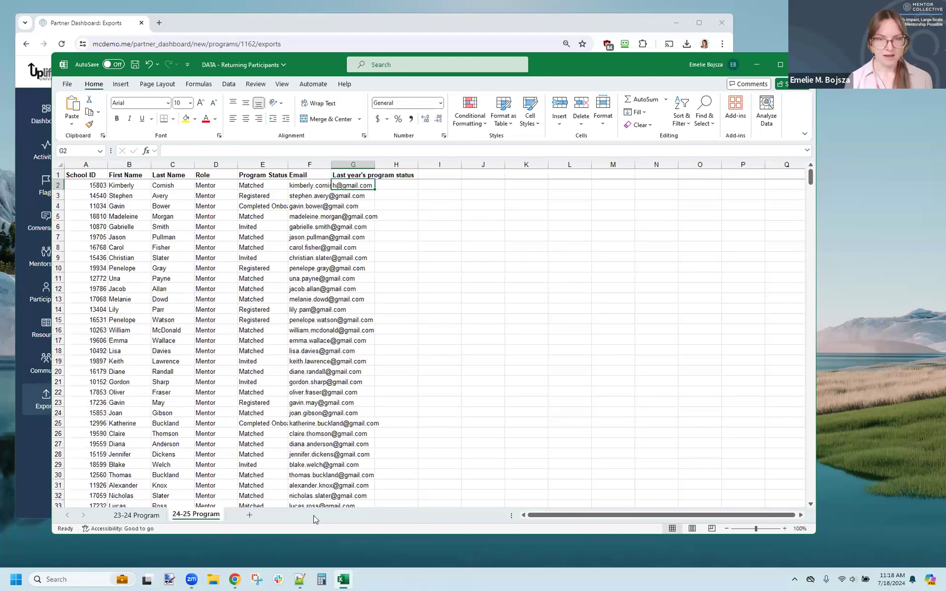
Step: Enter =VLOOKUP(A2,'23-24 Program'!A:E,5,FALSE) in cell G2 to look up last year's program status by School ID
type("=")
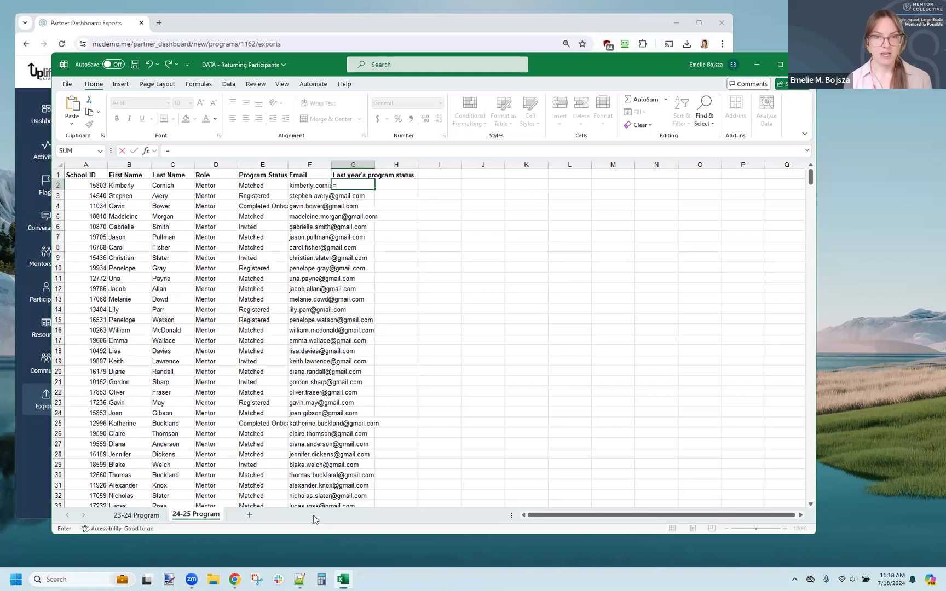
type("vlookup(")
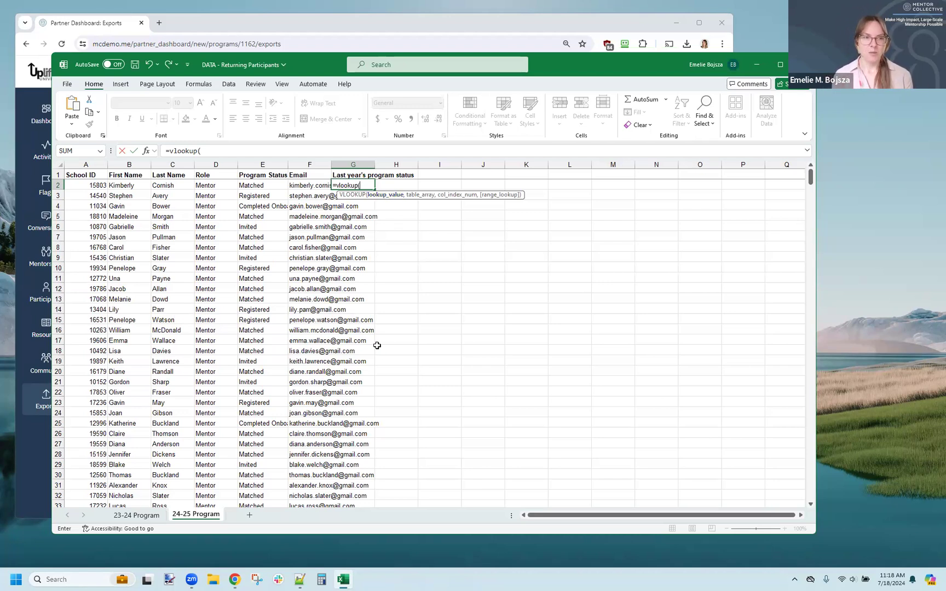
left_click(82, 187)
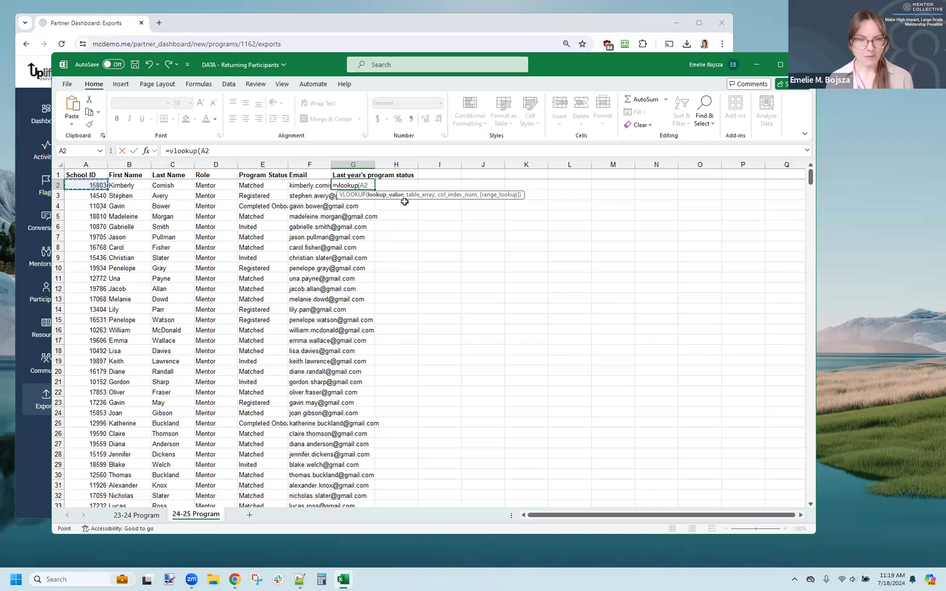
type(",")
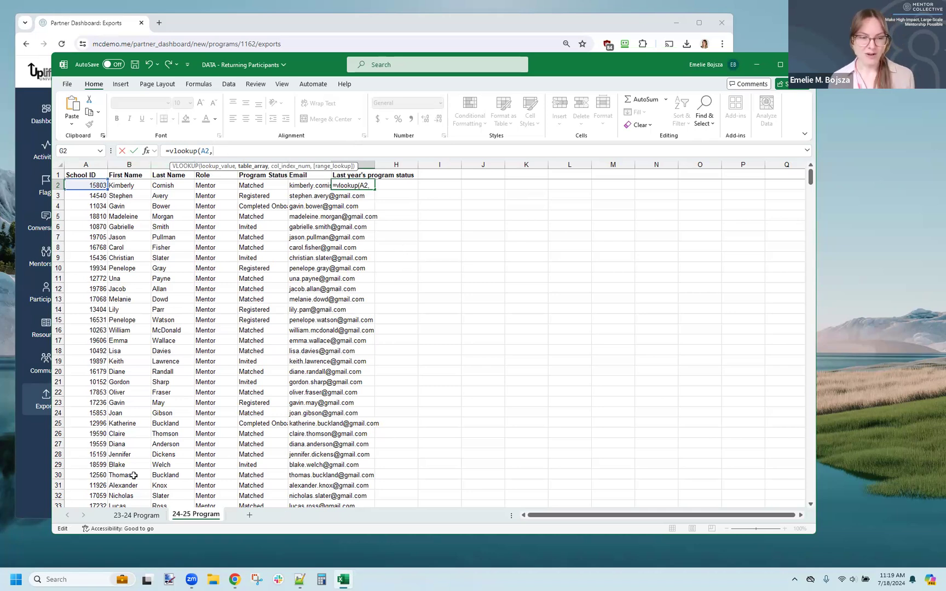
left_click(126, 516)
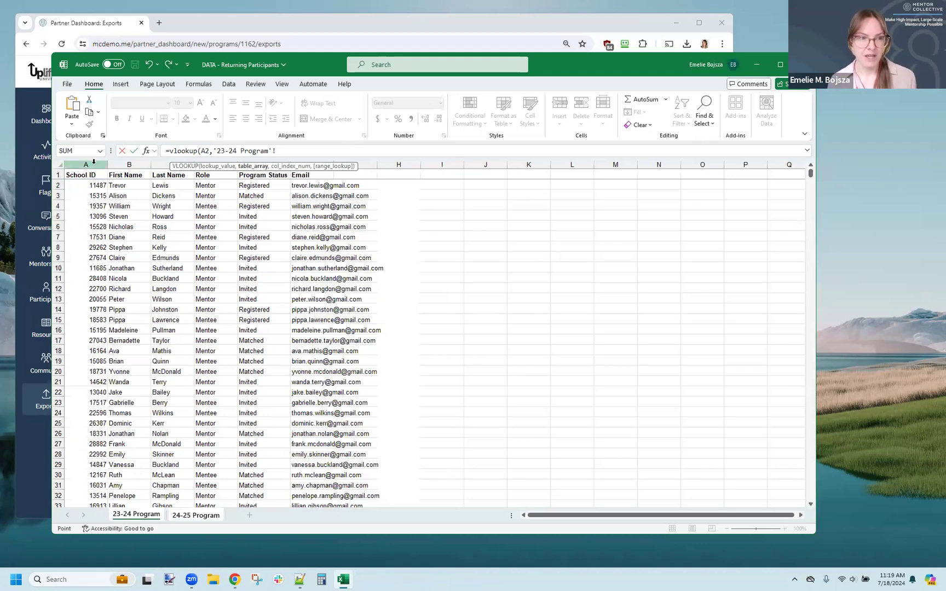
left_click(94, 162)
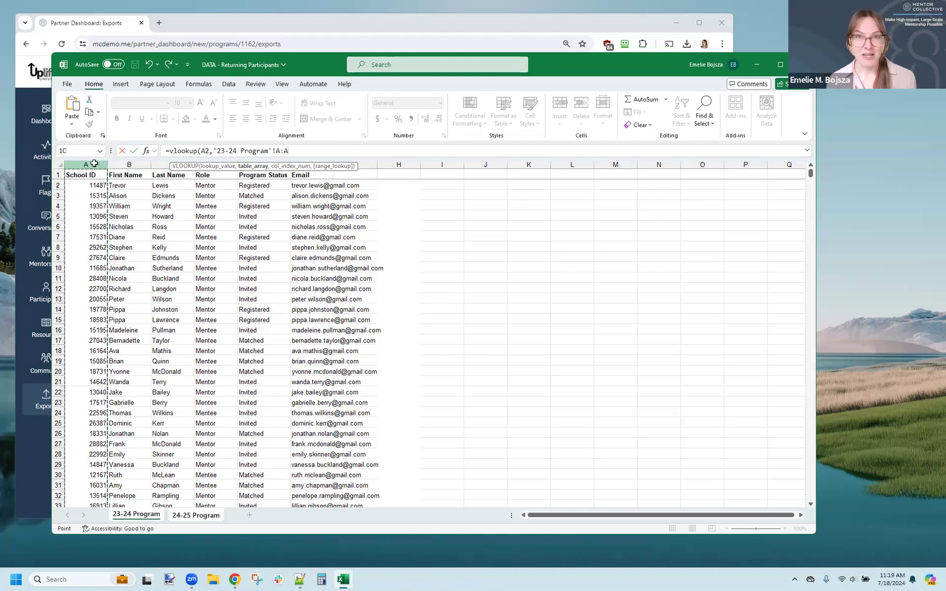
left_click_drag(95, 163, 264, 179)
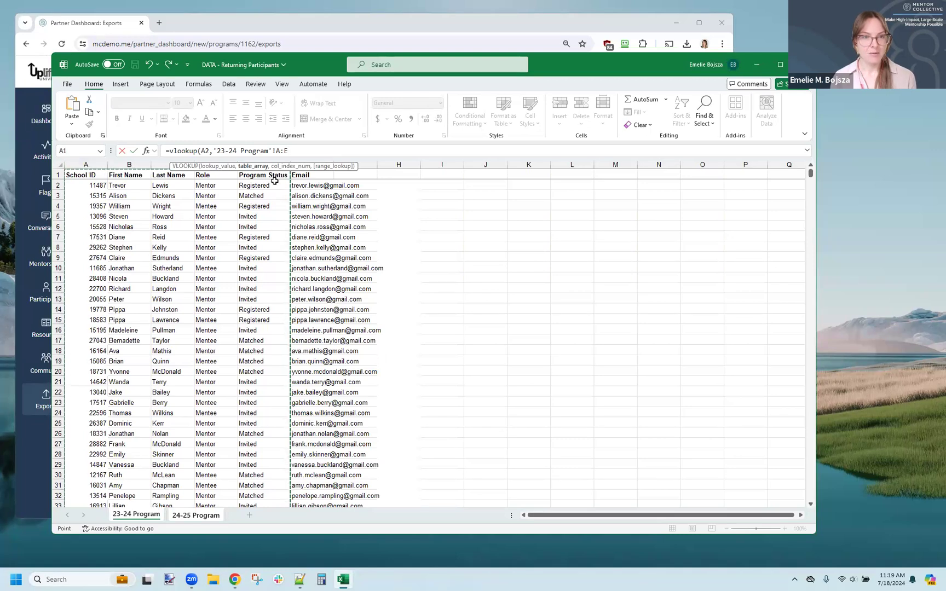
type(",5")
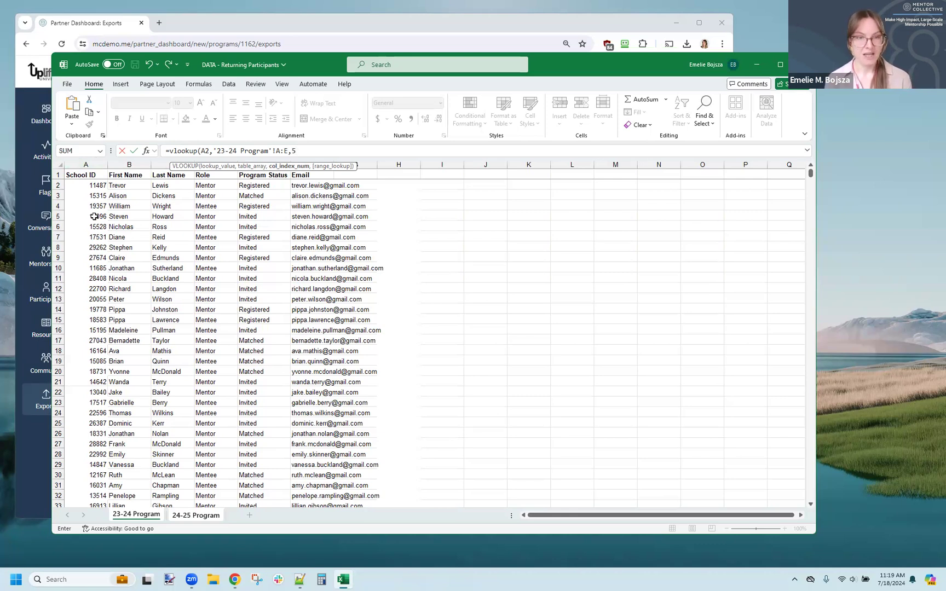
type(",")
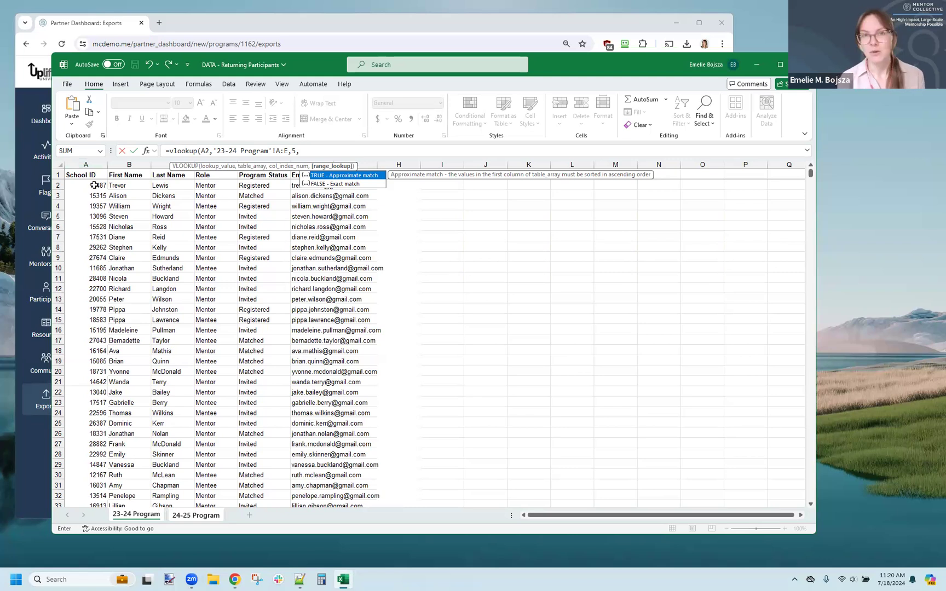
type("false")
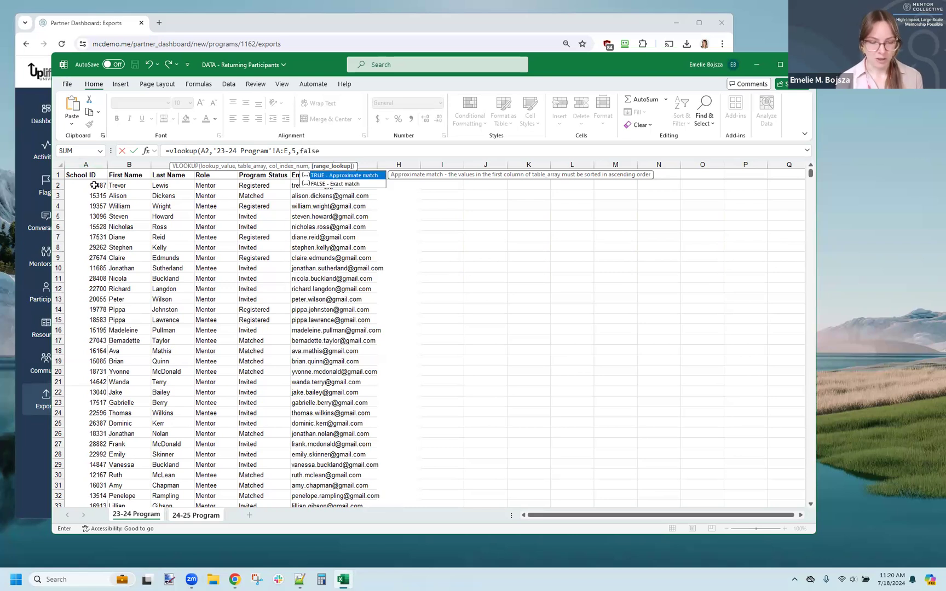
type(")")
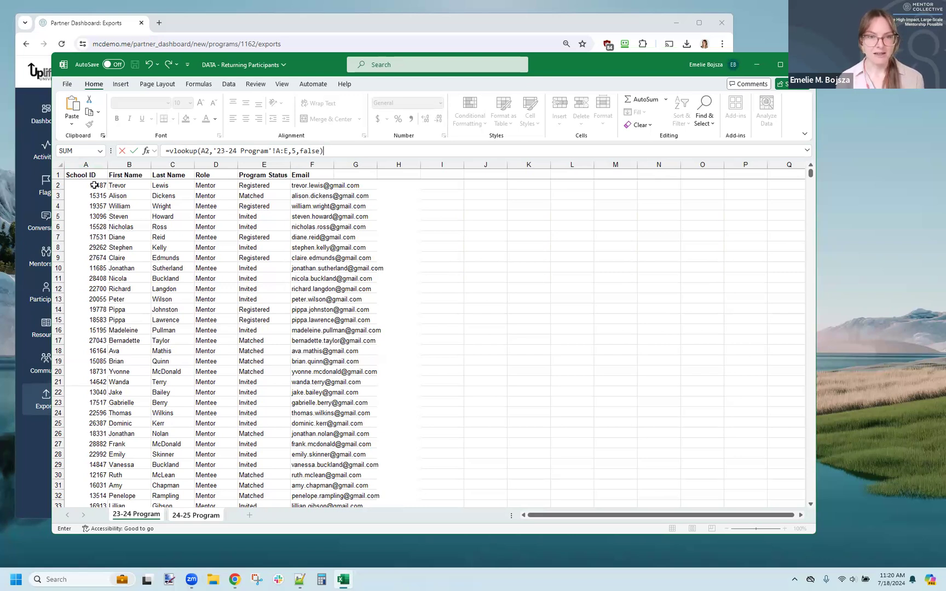
key("Return")
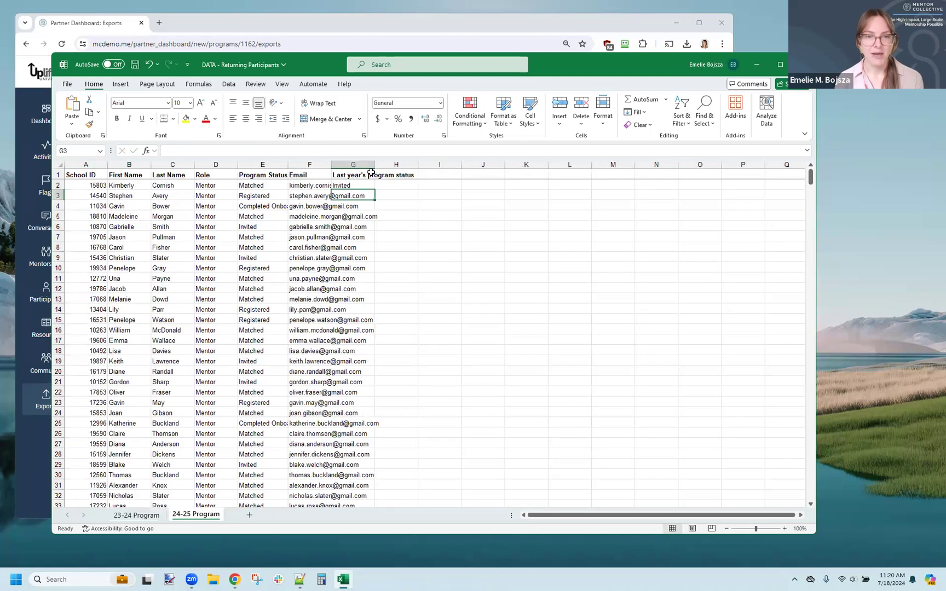
Step: Fill the VLOOKUP formula from G2 down to the last participant row and check the results in column G
left_click(368, 178)
left_click(365, 189)
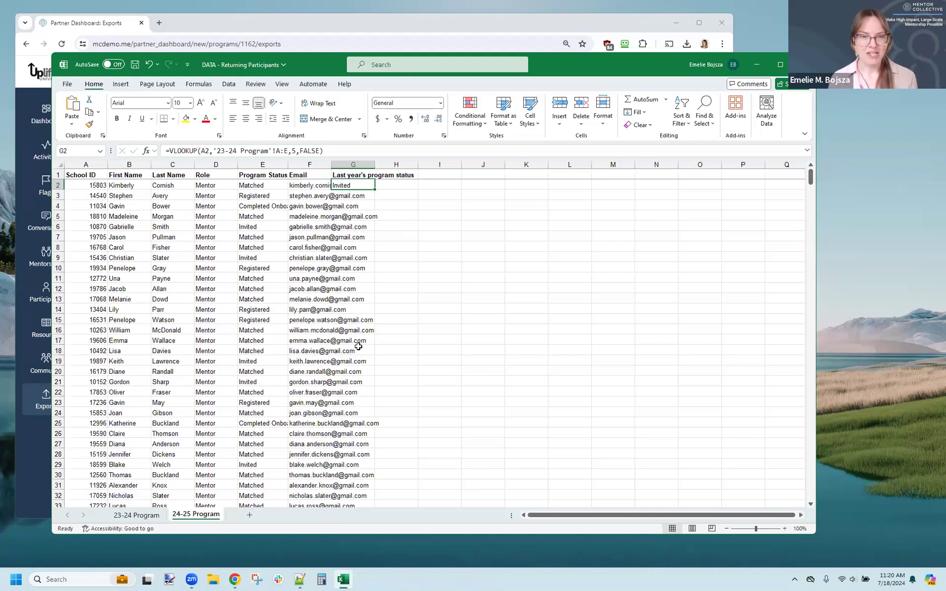
double_click(375, 189)
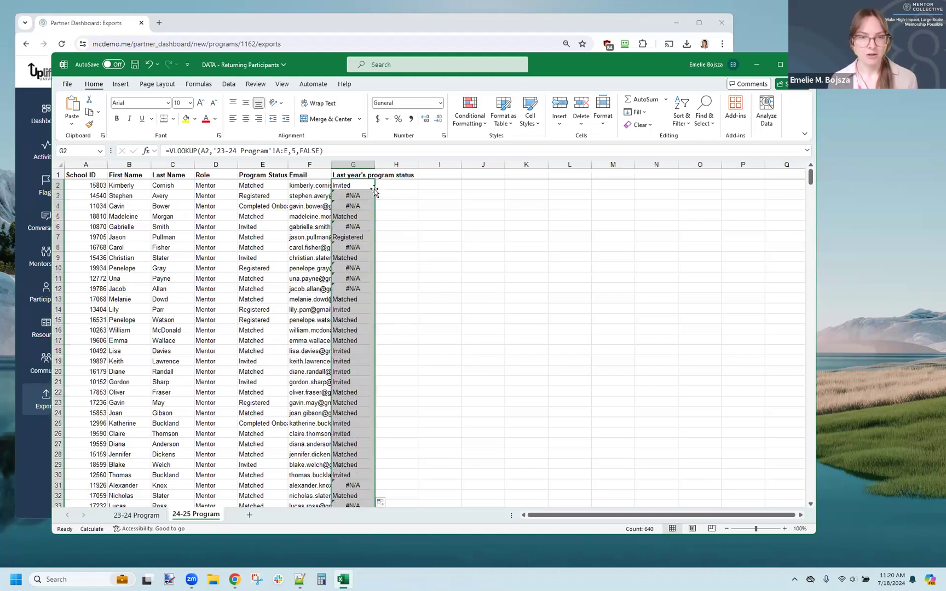
left_click(353, 206)
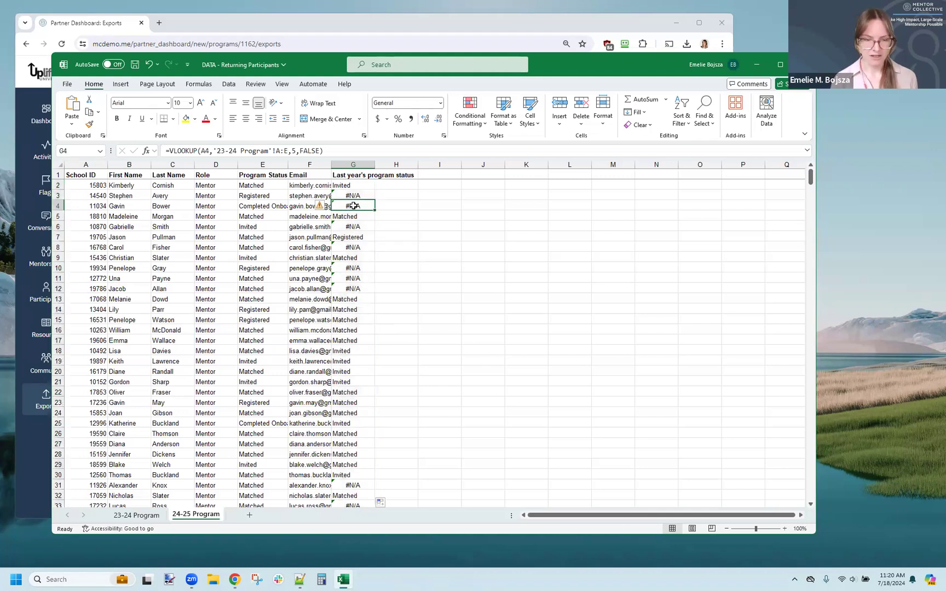
key("ctrl+Down")
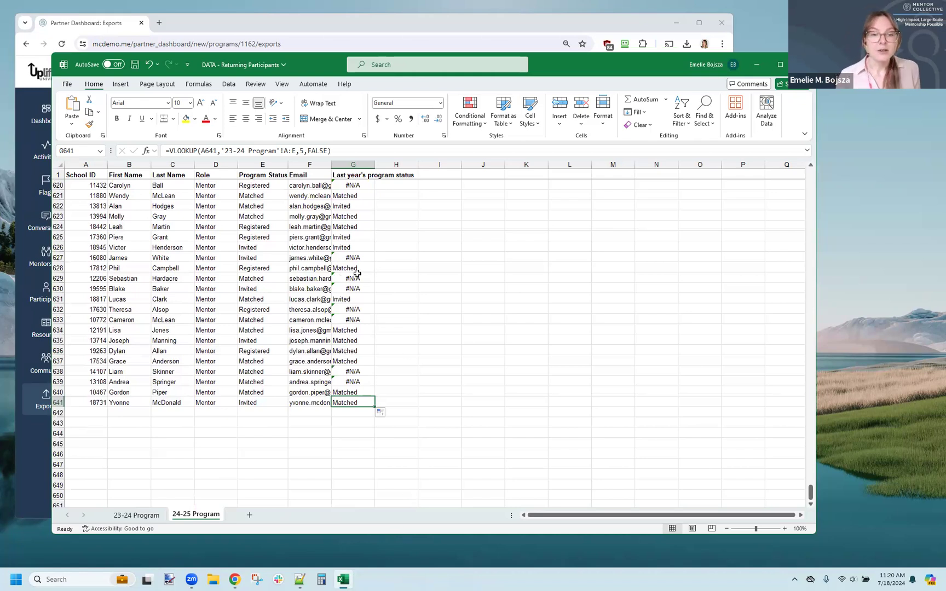
left_click_drag(368, 281, 370, 290)
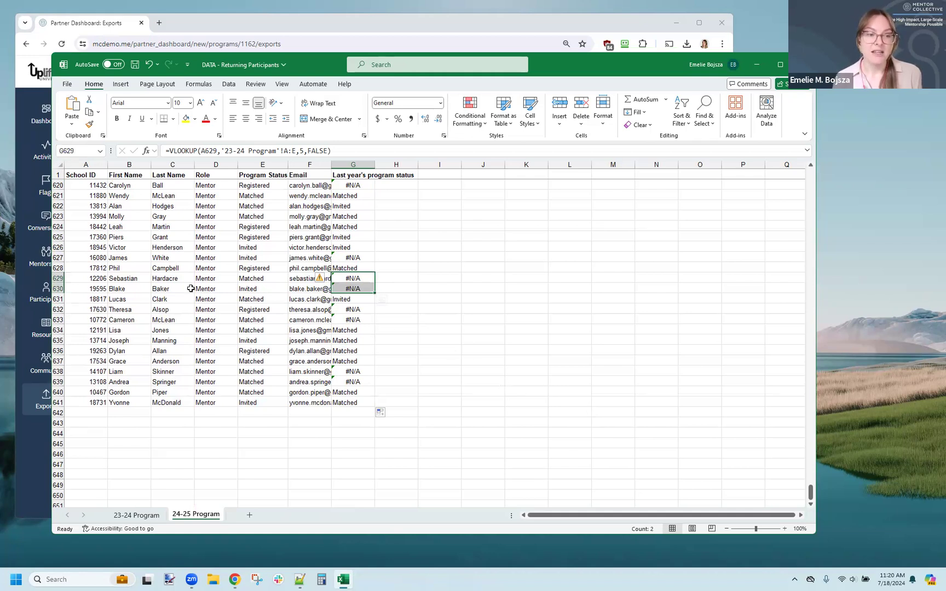
Step: Turn on column filters for the header row of the 24-25 Program sheet
left_click(103, 288)
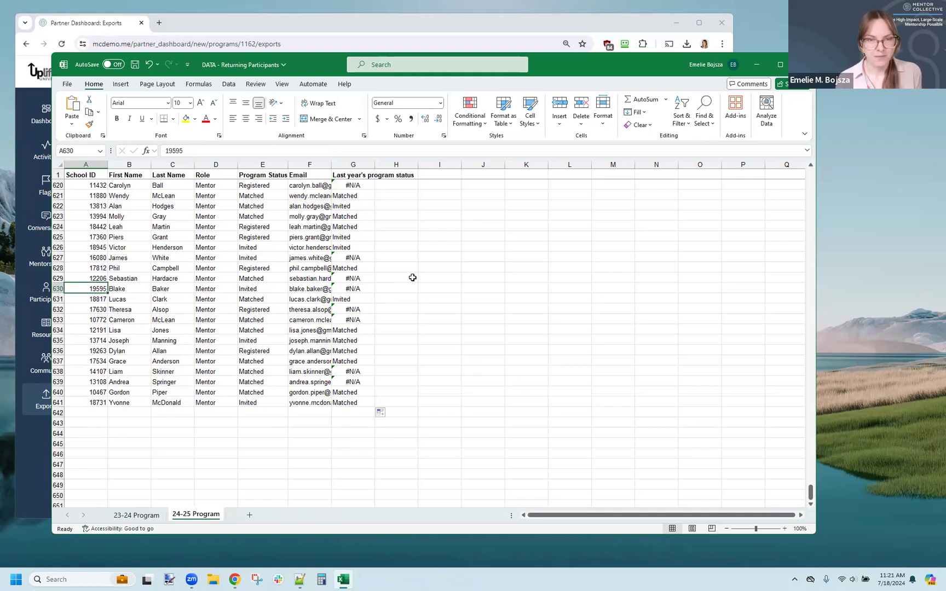
left_click(57, 175)
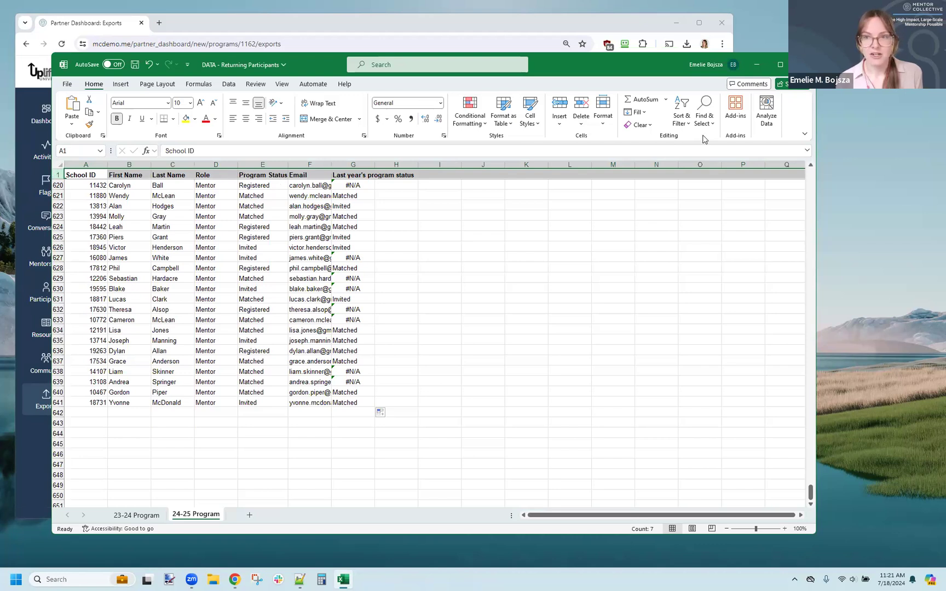
left_click(685, 116)
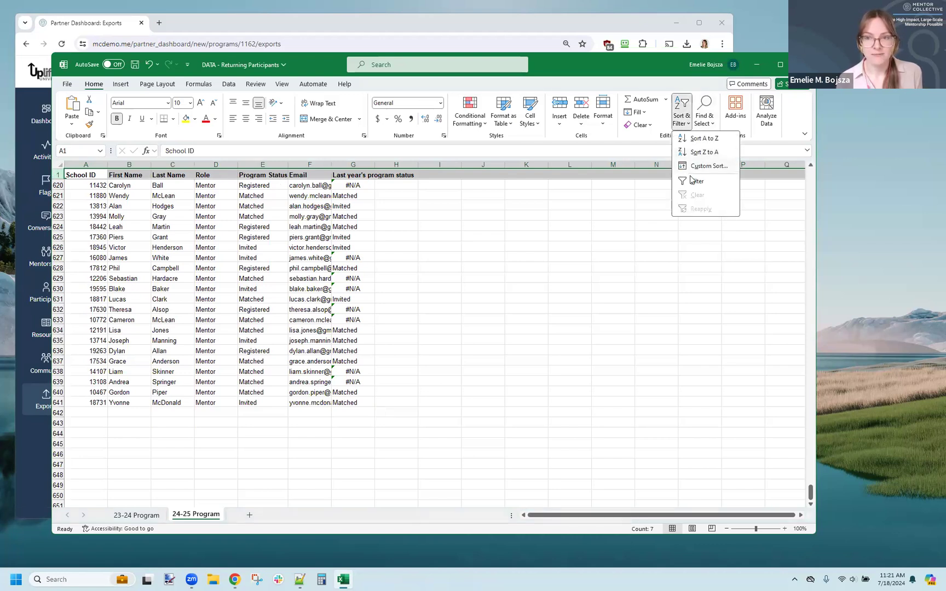
left_click(691, 182)
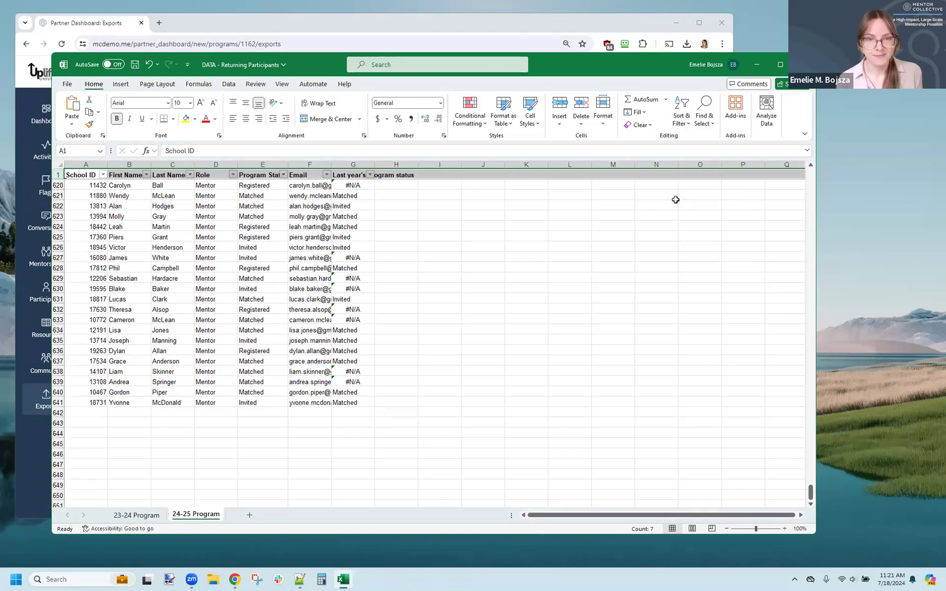
Step: Filter the "Last year's program status" column to exclude the #N/A values
left_click(371, 176)
left_click(282, 349)
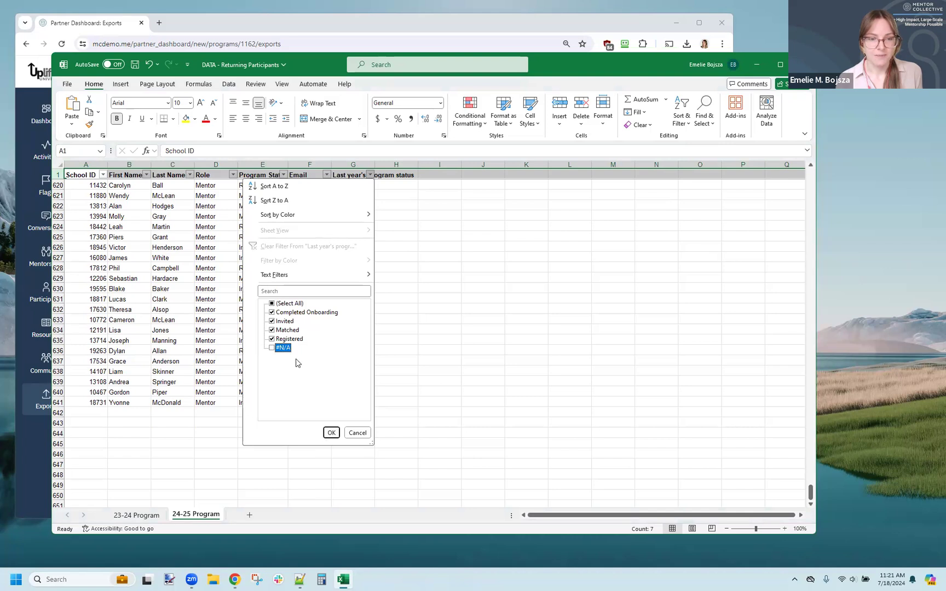
left_click(331, 433)
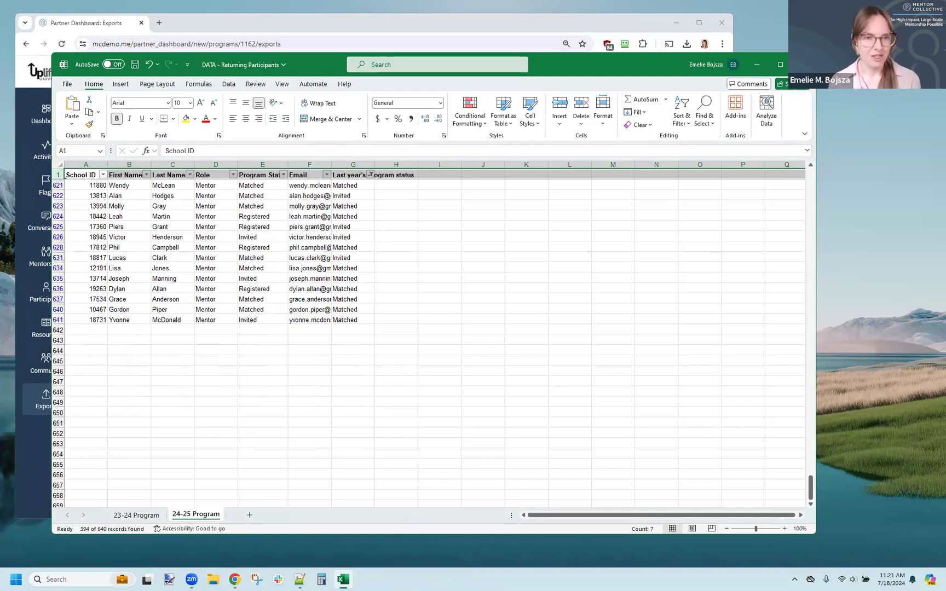
Step: Remove the #N/A exclusion from the "Last year's program status" column so that every participant row is included
left_click(365, 195)
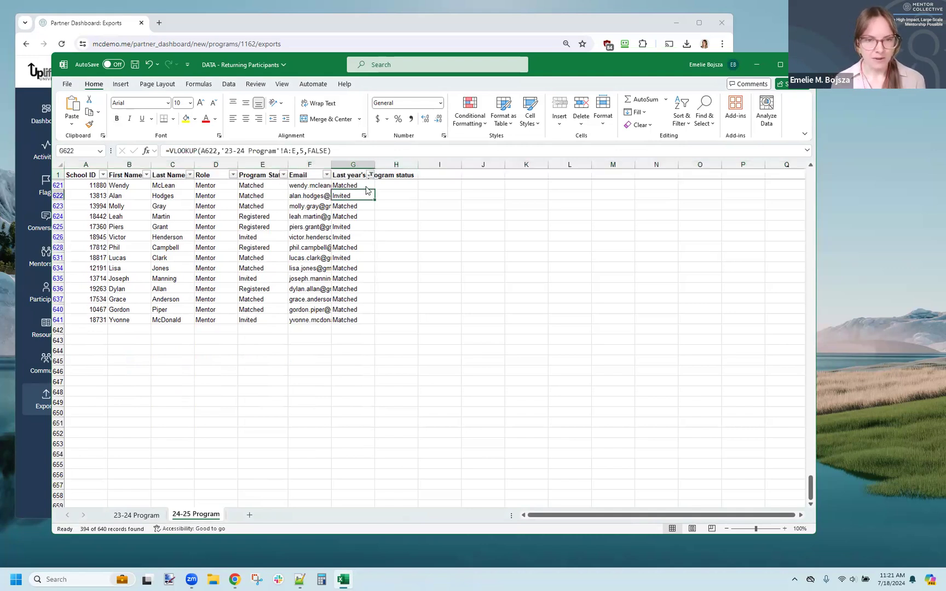
left_click(371, 174)
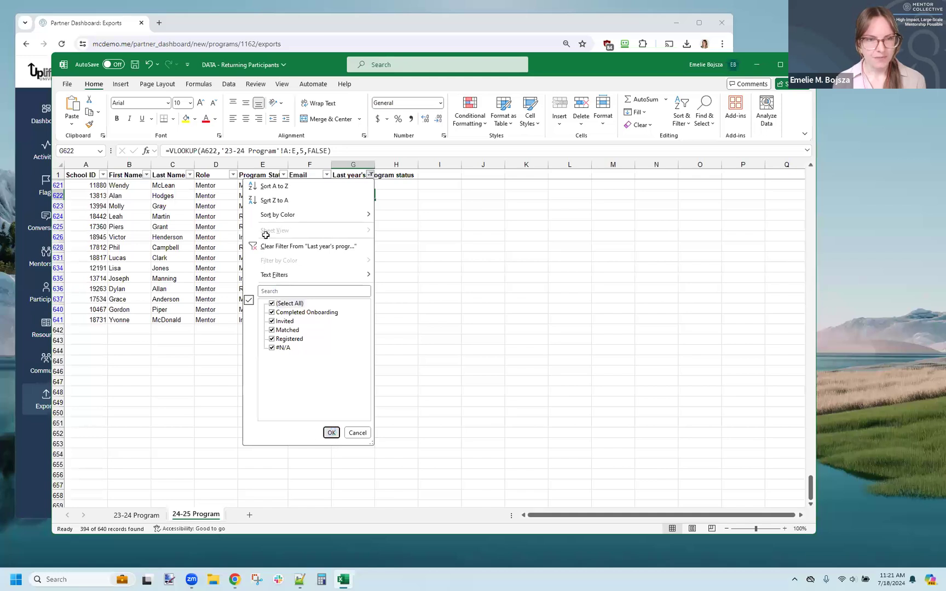
left_click(270, 205)
Step: Filter the Program Status column to Matched only and select all its filtered cells to count this year's matched participants
left_click(258, 173)
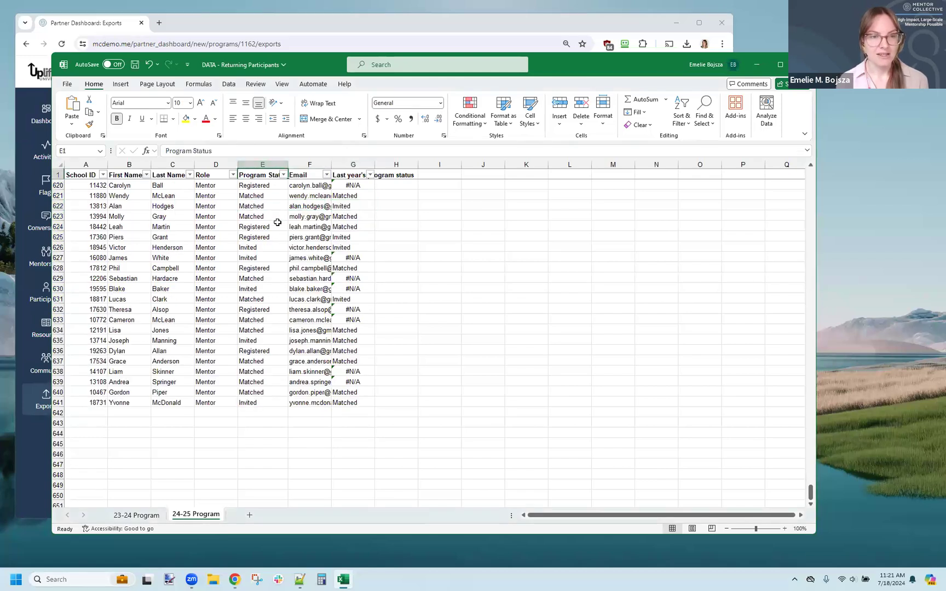
left_click(283, 175)
left_click(214, 304)
left_click(199, 330)
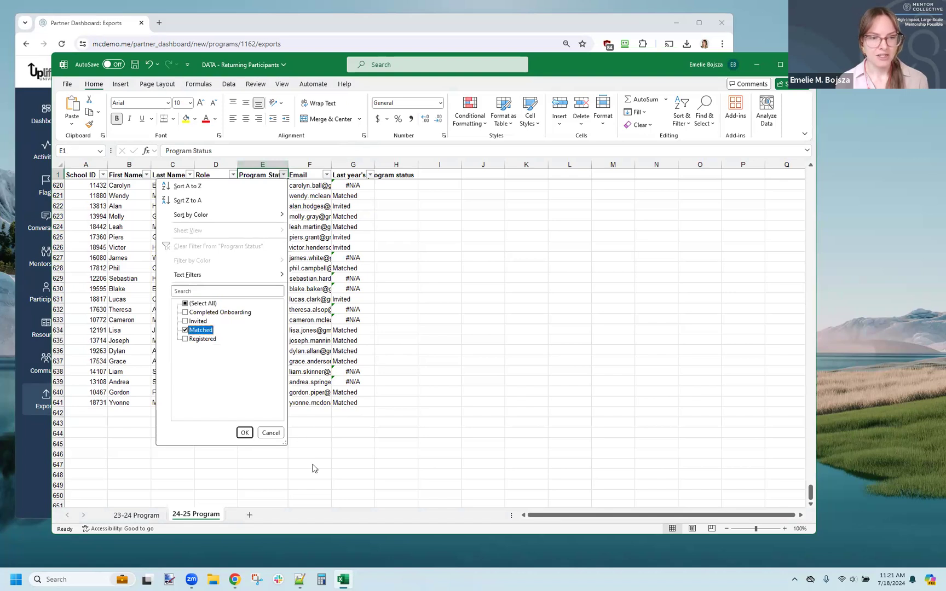
left_click(245, 433)
key("Down")
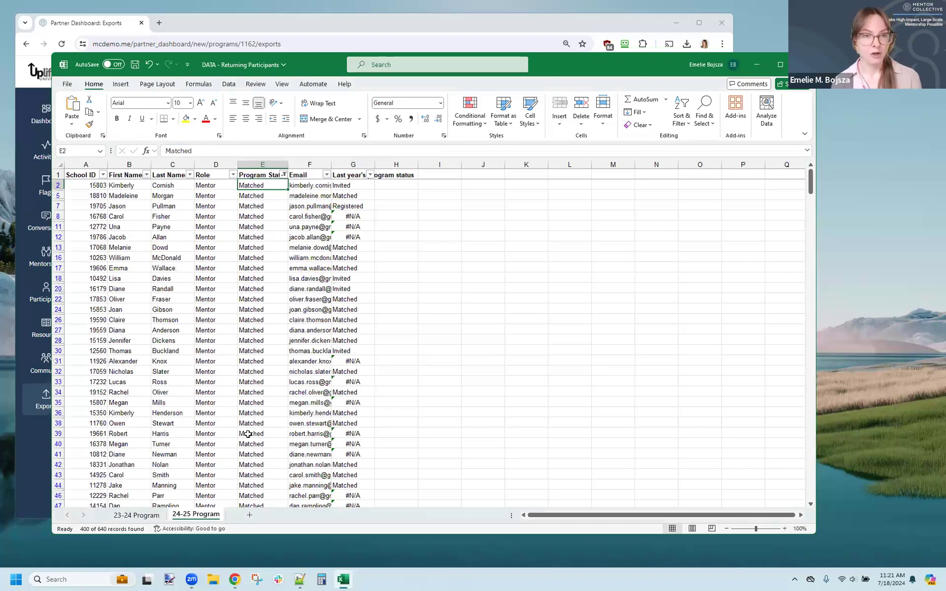
key("ctrl+shift+Down")
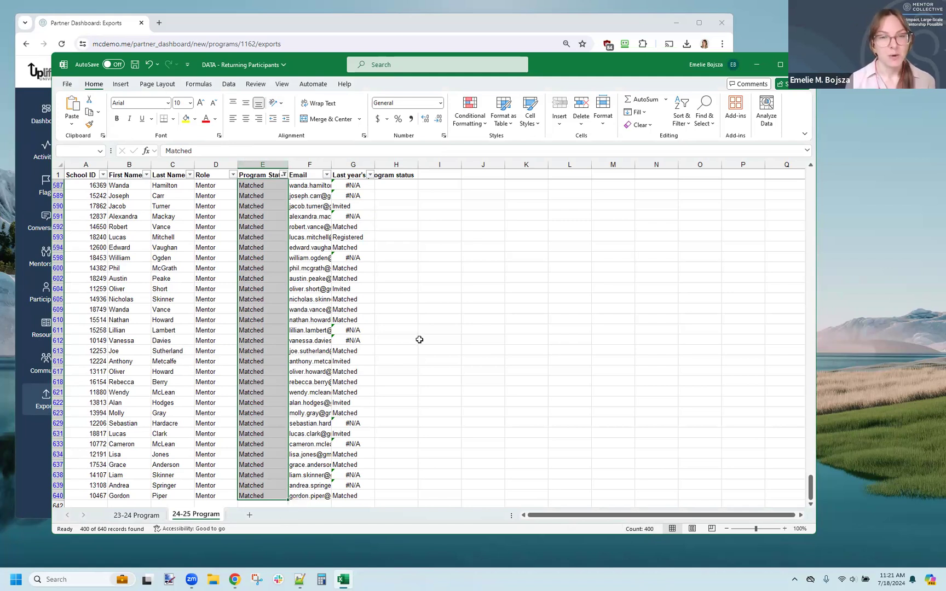
Step: Filter the "Last year's program status" column to Matched only, in addition to the Program Status filter
left_click(353, 195)
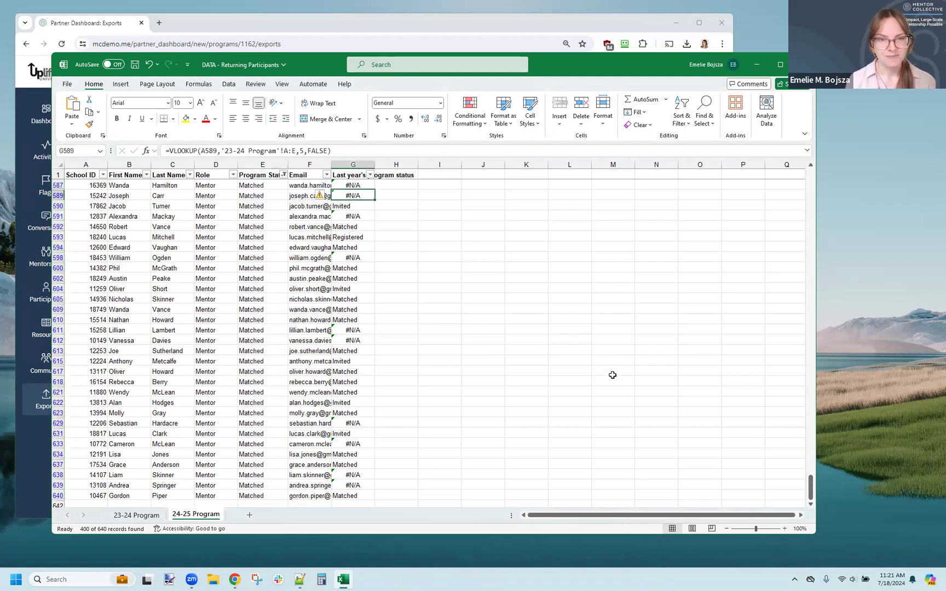
left_click(370, 175)
left_click(289, 303)
left_click(287, 330)
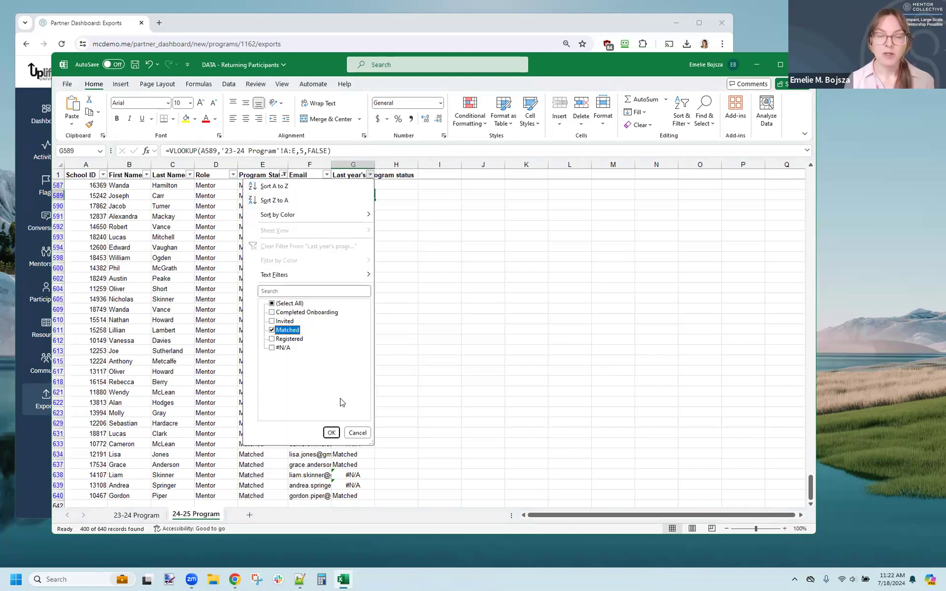
left_click(332, 432)
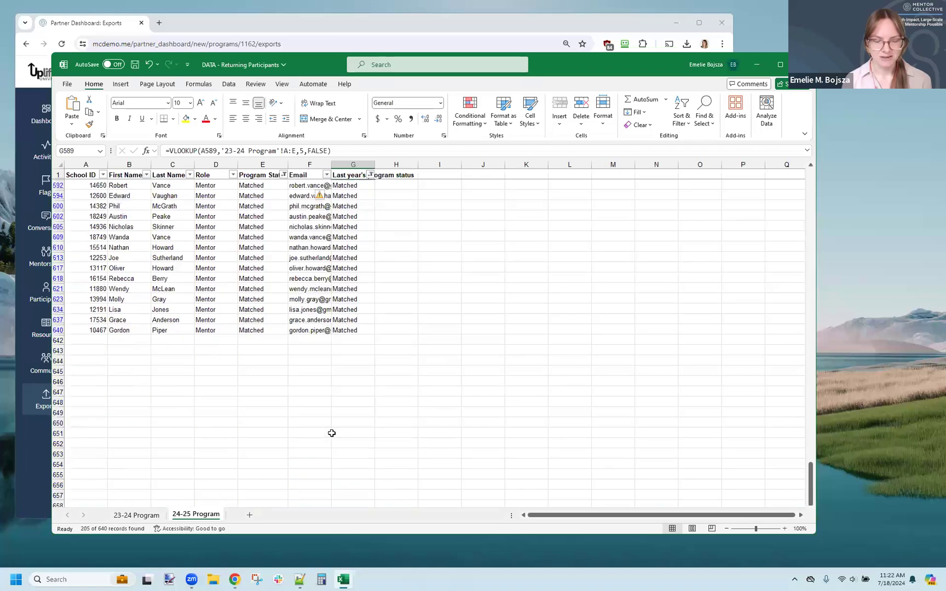
Step: Select all filtered cells in column G to count the participants matched in both program years
key("Up")
key("ctrl+Up")
key("Down")
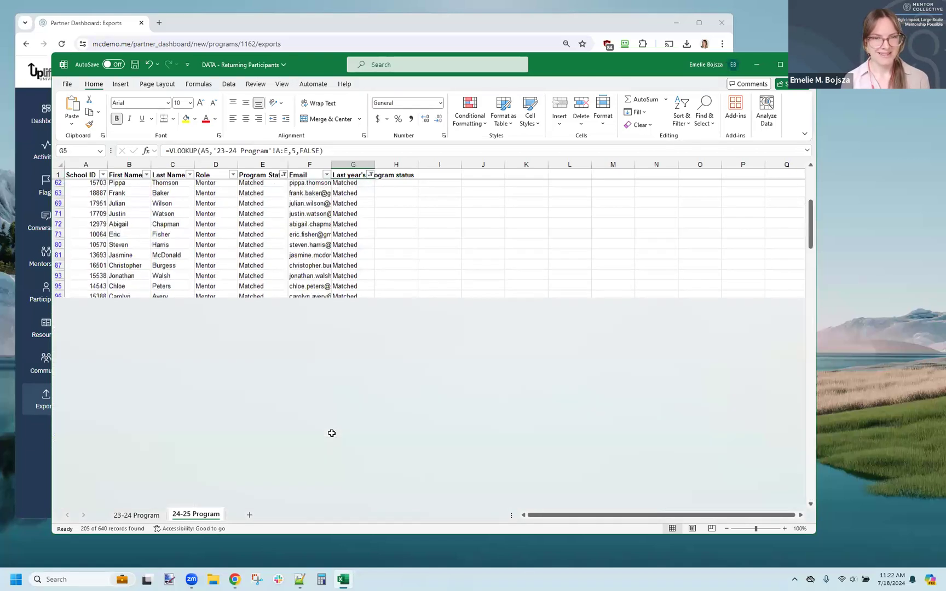
key("ctrl+shift+Down")
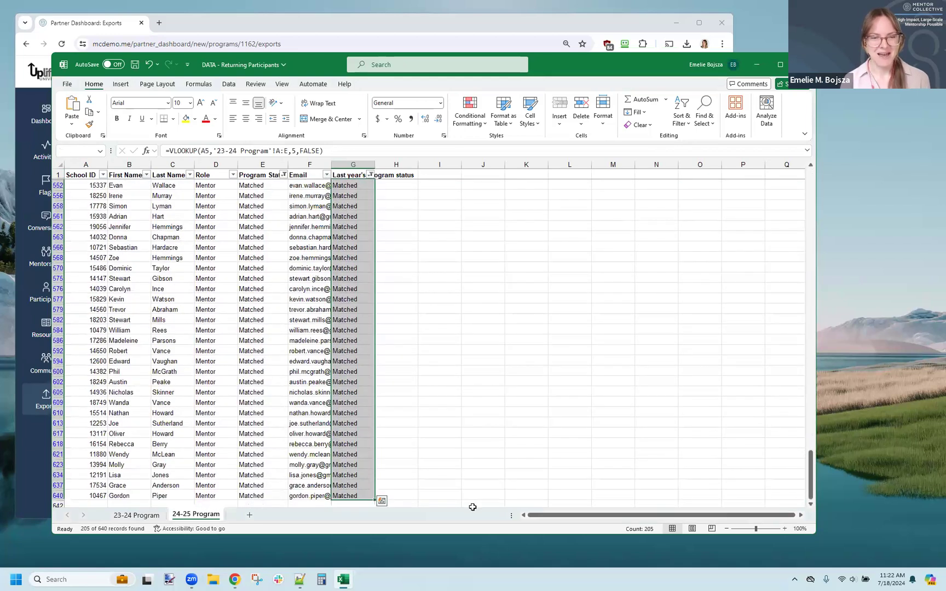
scroll(376, 384, "up", 20)
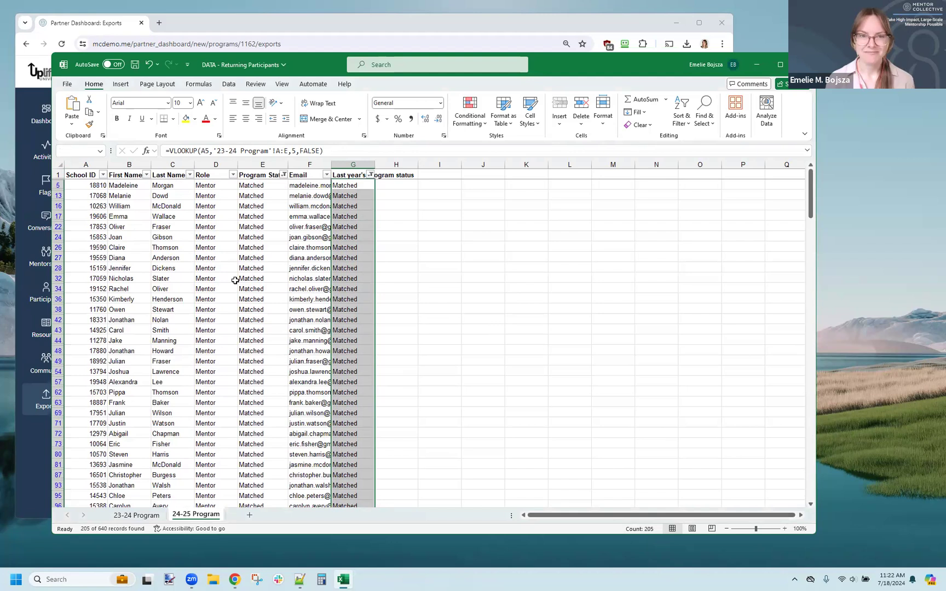
left_click(262, 5)
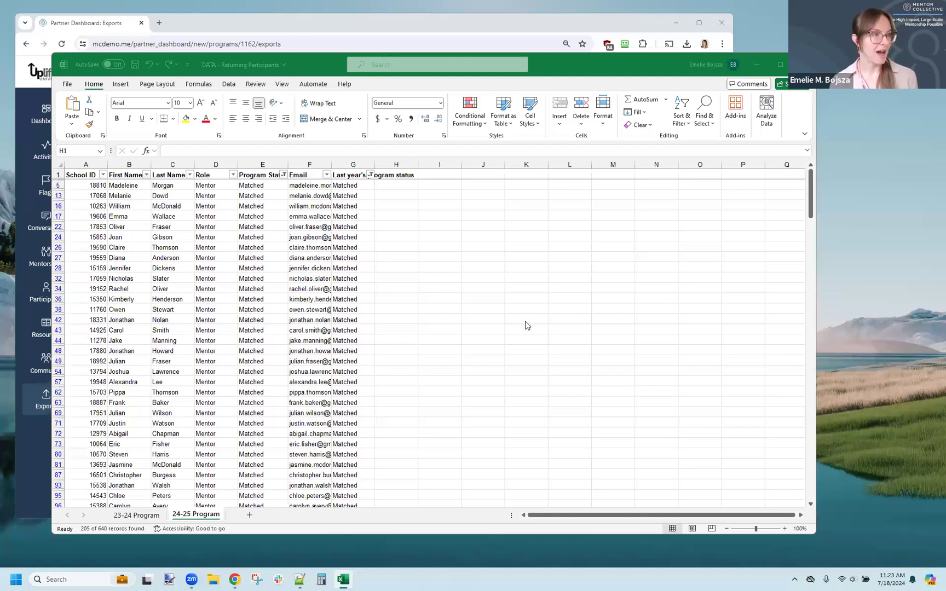
left_click(274, 164)
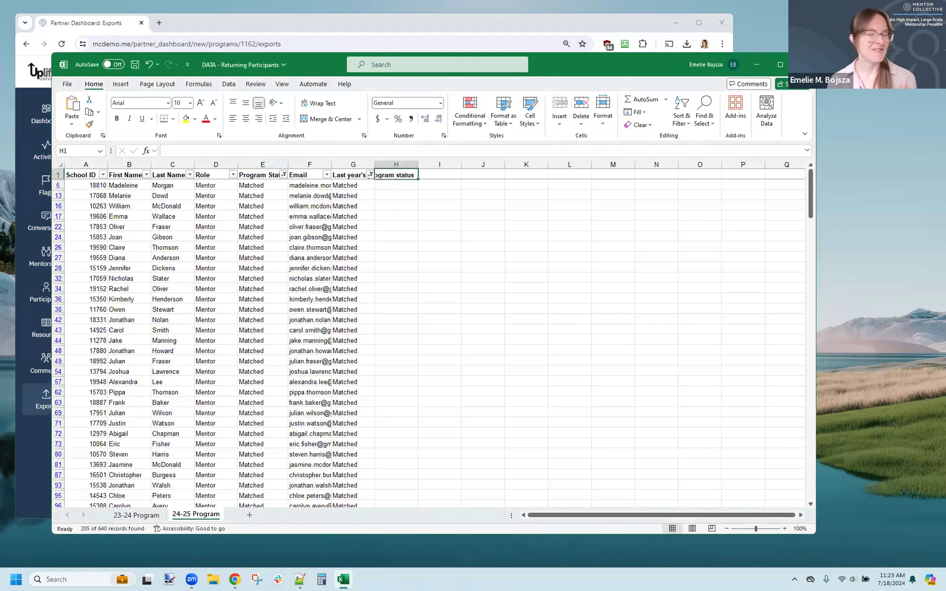
left_click_drag(346, 190, 346, 377)
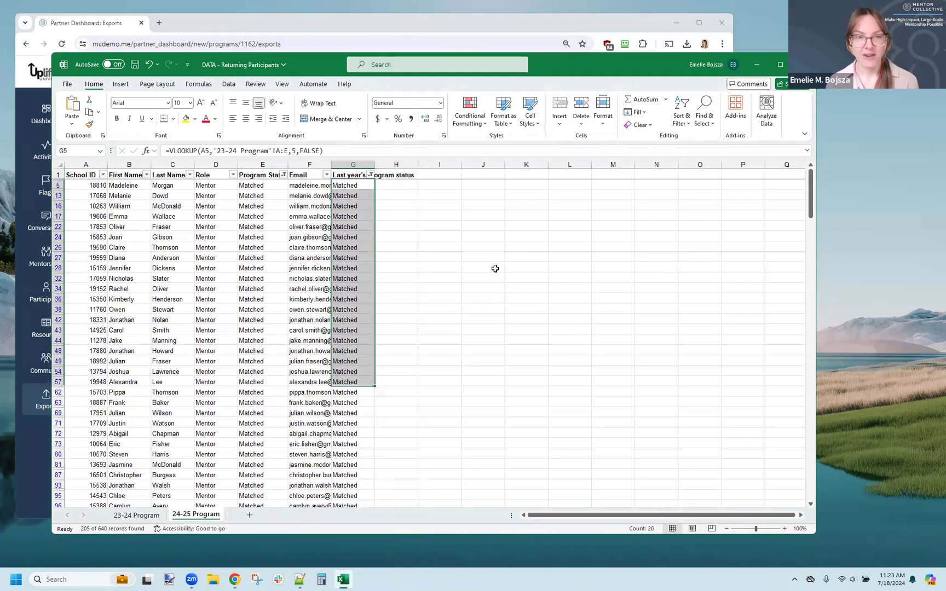
left_click_drag(386, 175, 401, 222)
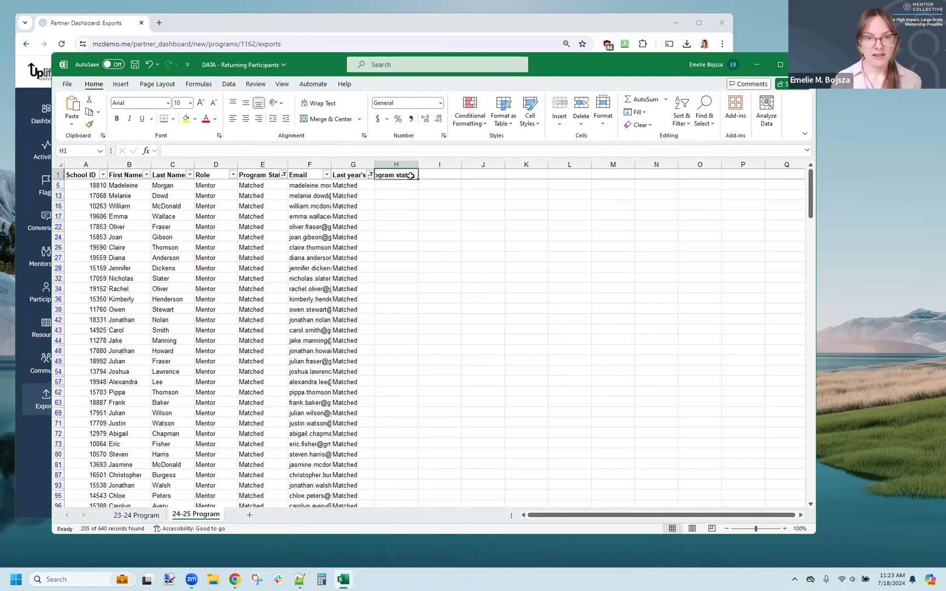
Step: Clear all active filters on the 24-25 Program sheet while keeping the header filter controls
left_click(683, 122)
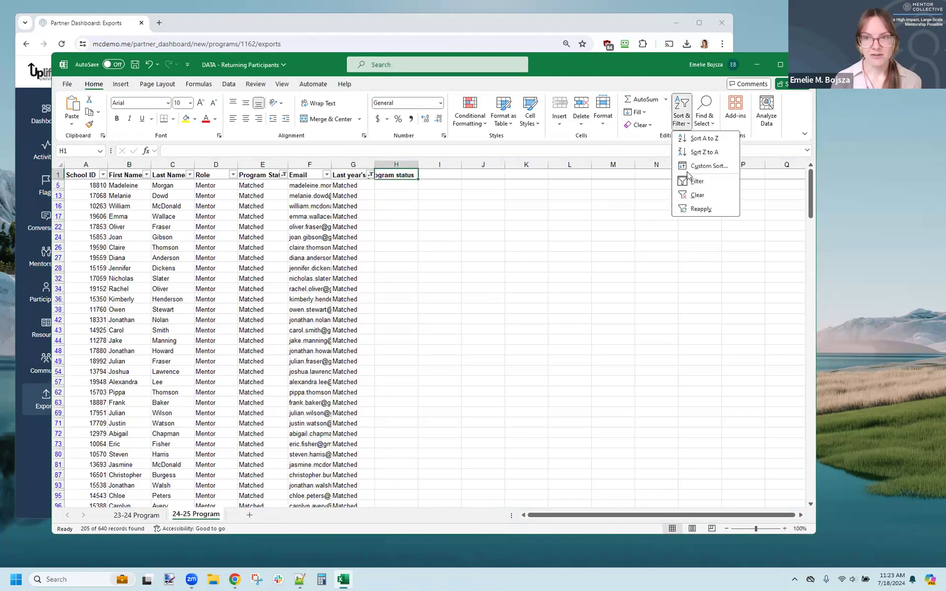
left_click(698, 195)
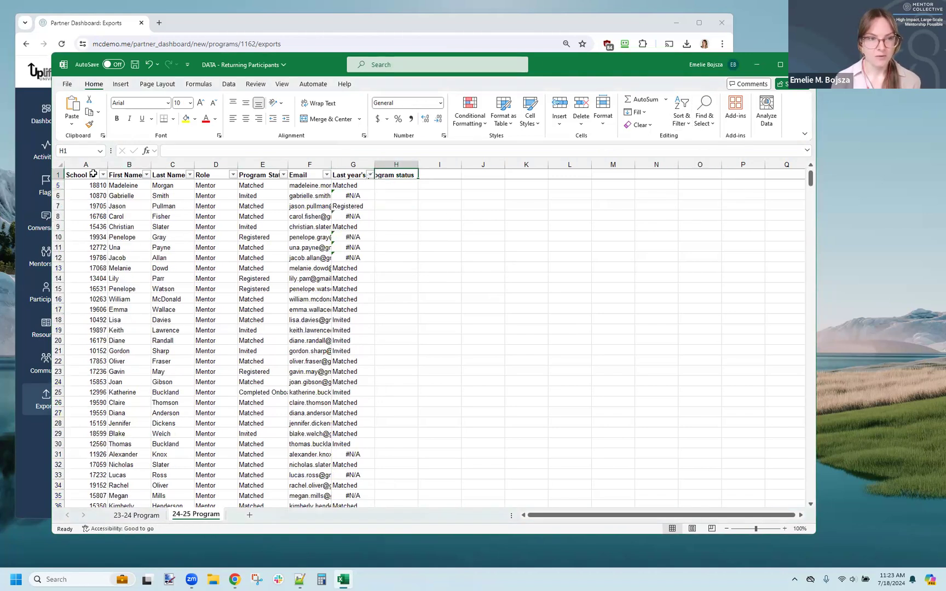
scroll(380, 250, "up", 1)
left_click(462, 300)
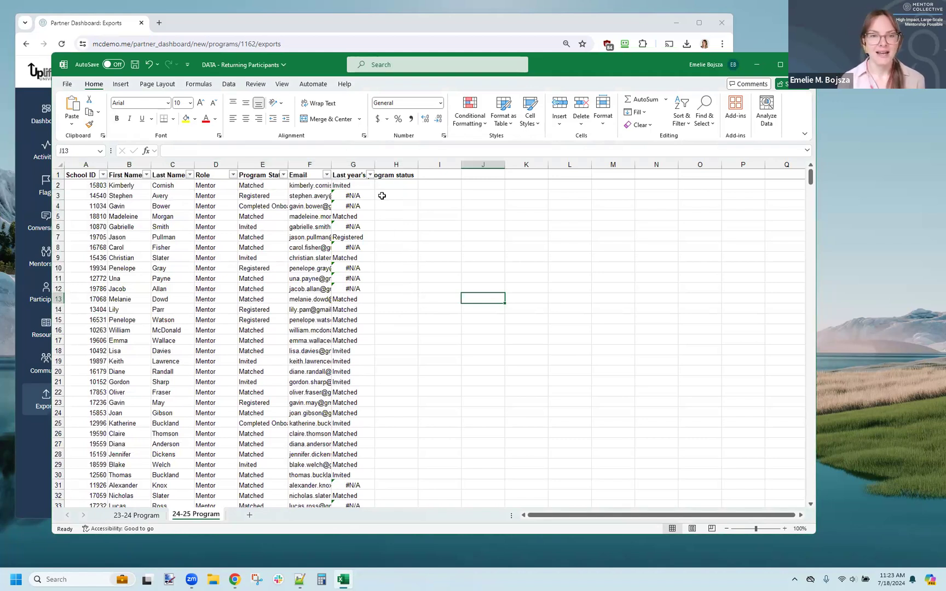
Step: Filter the "Last year's program status" column to show only participants with the value Matched
left_click(370, 175)
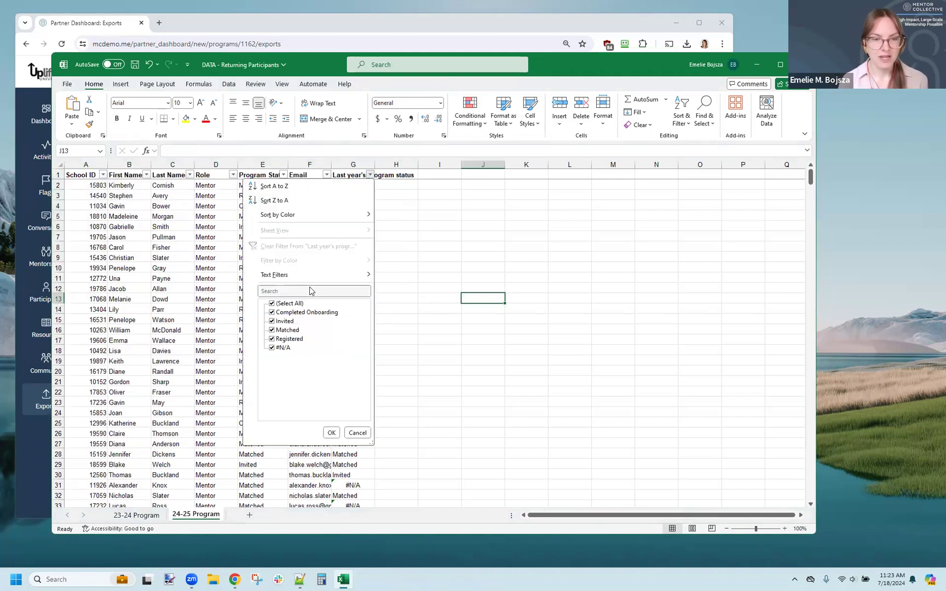
left_click(289, 304)
left_click(285, 330)
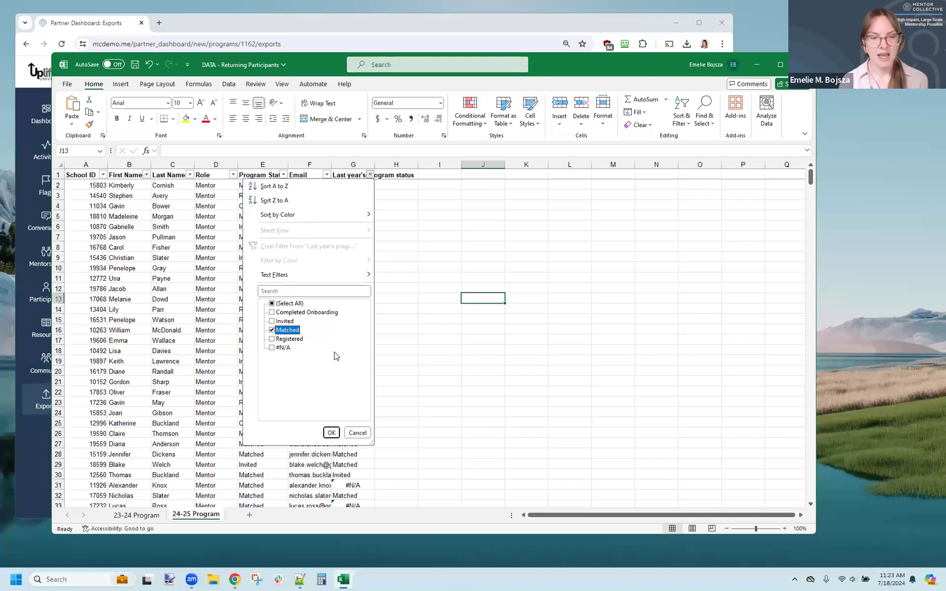
left_click(331, 432)
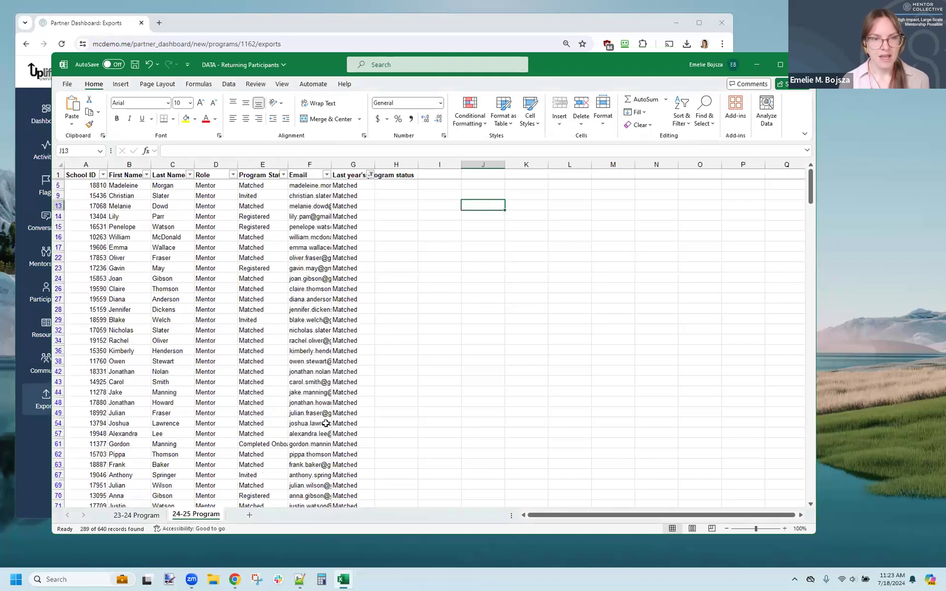
left_click(353, 166)
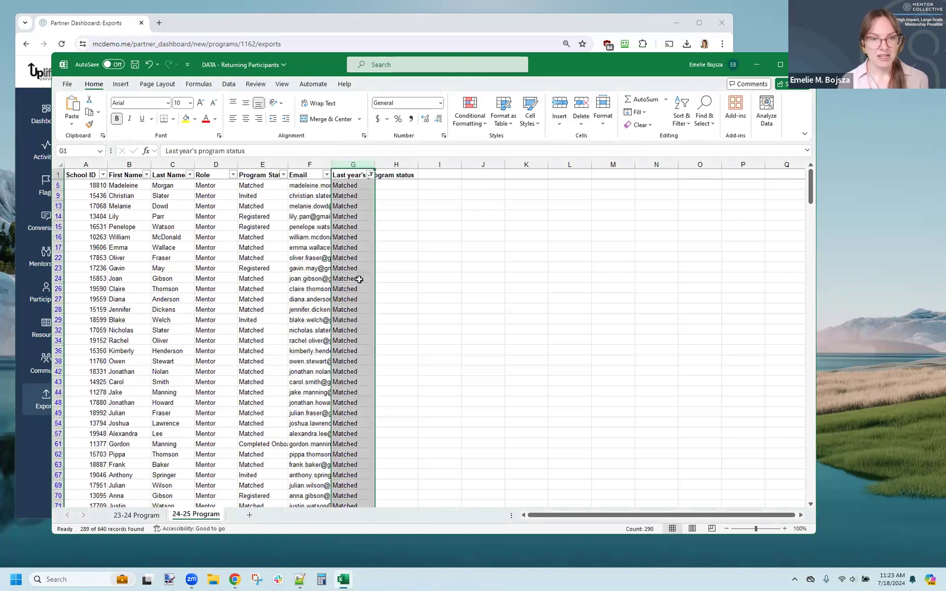
left_click(216, 165)
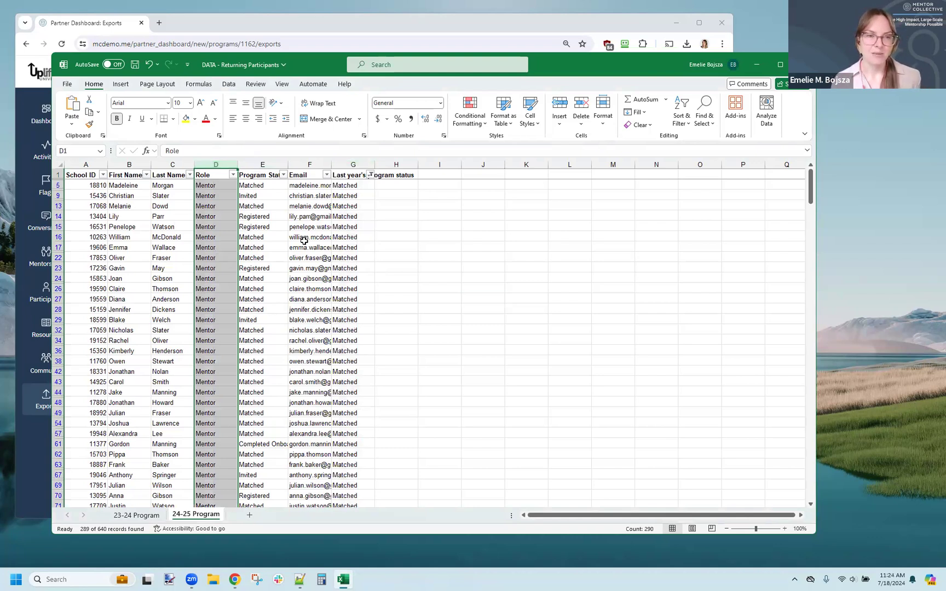
Step: Filter the Program Status column to Invited only, excluding Completed Onboarding, Matched and Registered
left_click(262, 175)
left_click(283, 175)
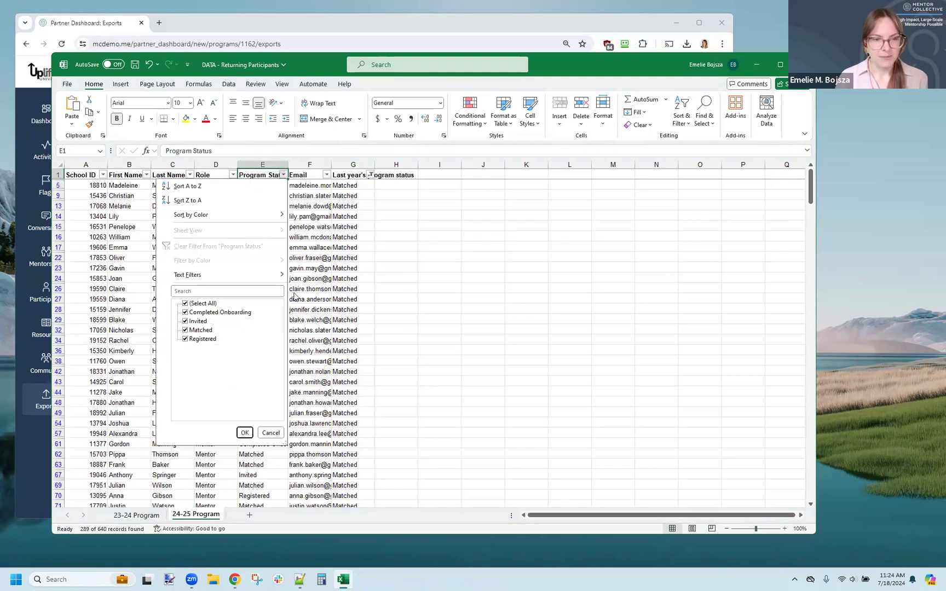
left_click(198, 330)
left_click(198, 339)
left_click(208, 312)
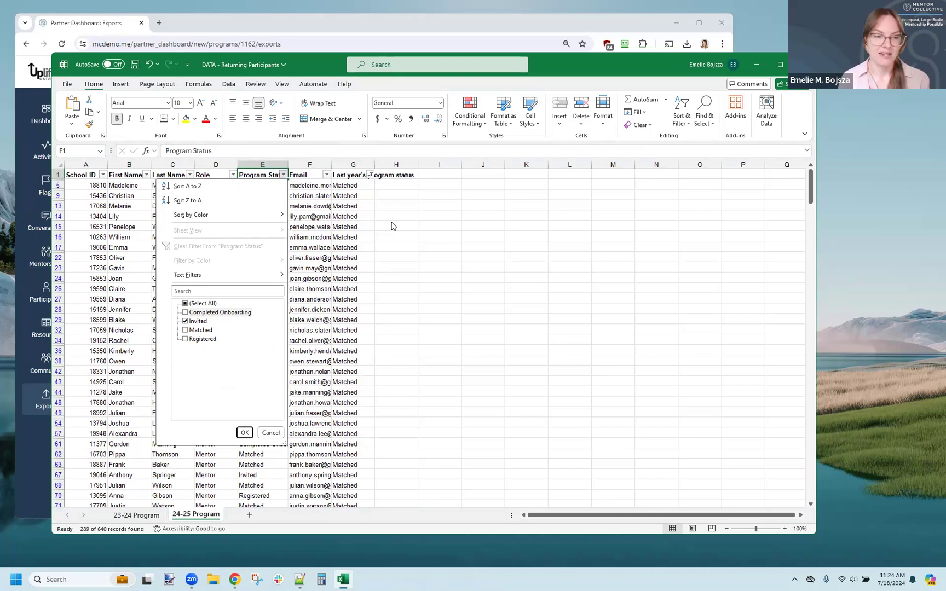
left_click(244, 433)
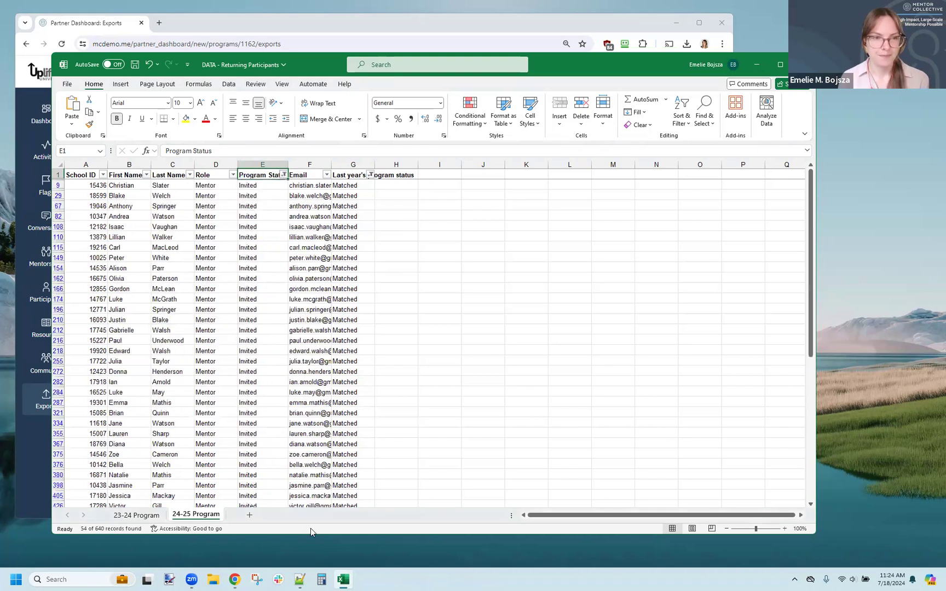
Step: Count the filtered Invited participants and examine their last year's program status and role
key("Down")
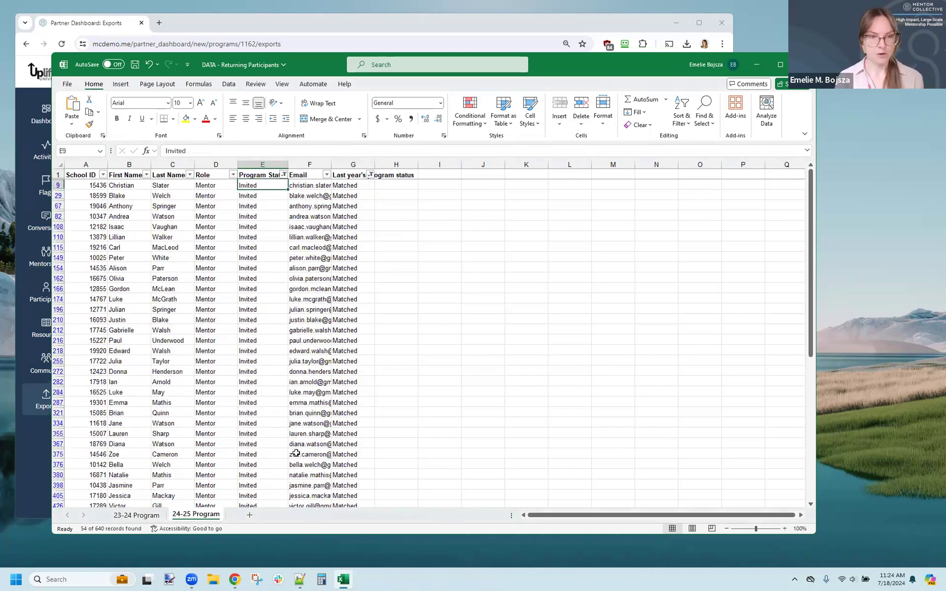
key("ctrl+shift+Down")
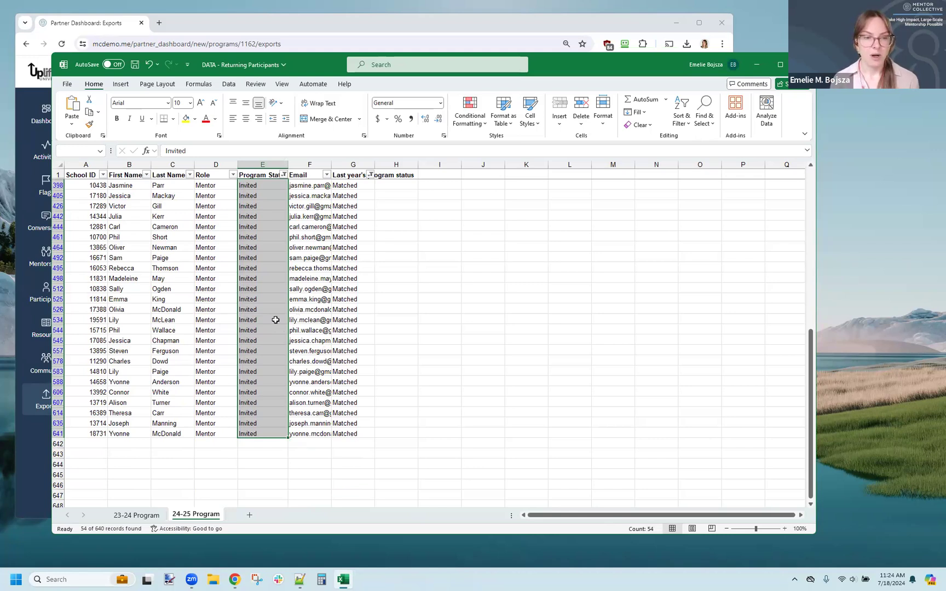
scroll(276, 320, "up", 10)
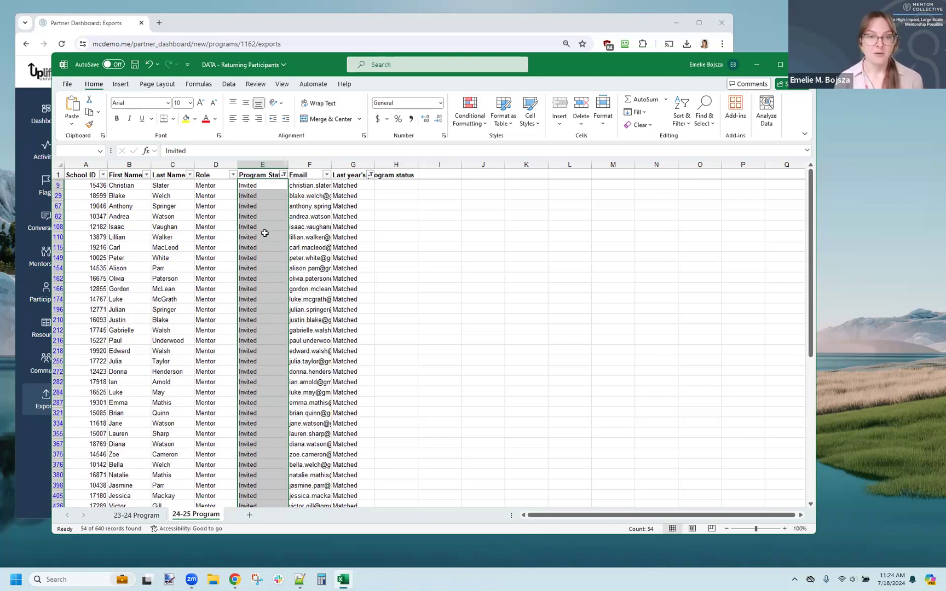
left_click_drag(339, 203, 350, 299)
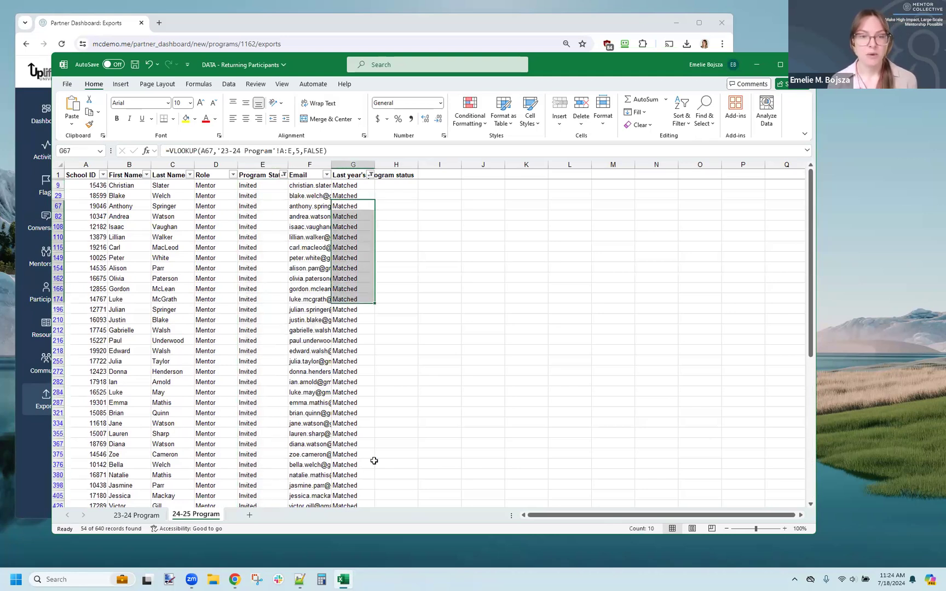
left_click_drag(205, 236, 219, 321)
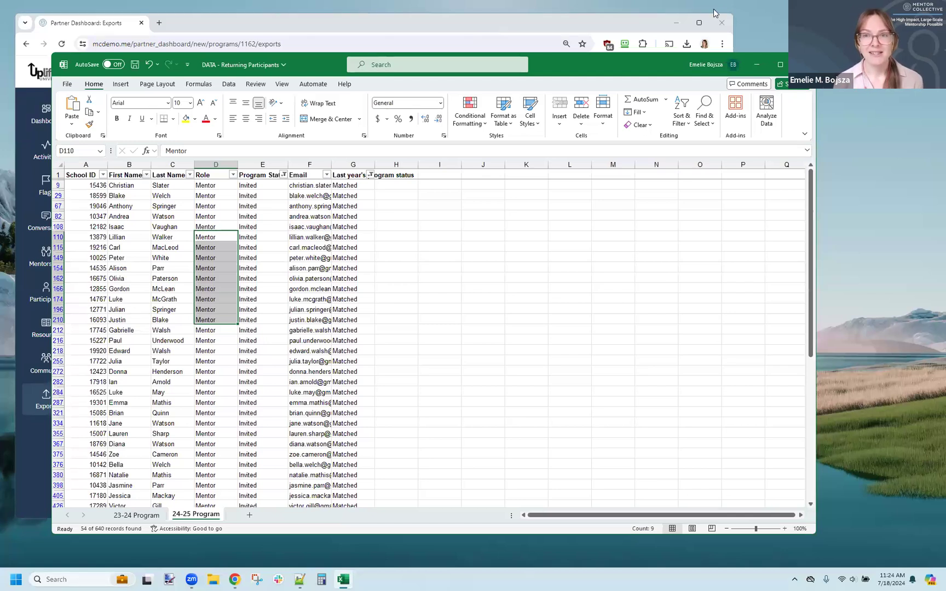
left_click(686, 7)
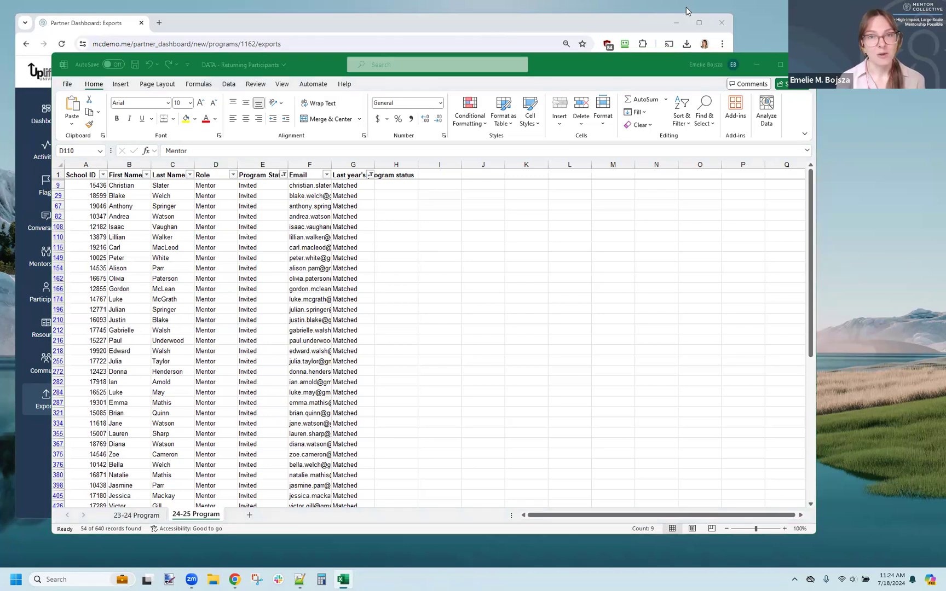